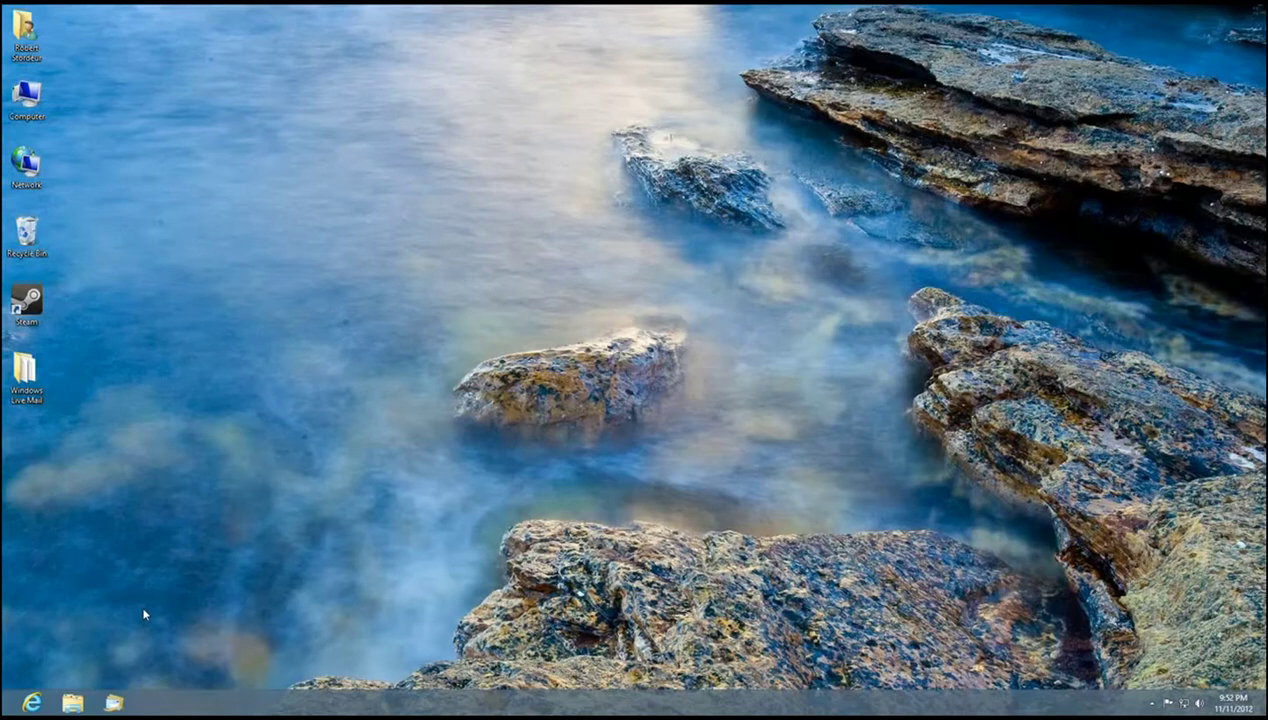
Open Microsoft's Windows Essentials page in Internet Explorer from the 'windows es' suggestion, then show Start
click(33, 702)
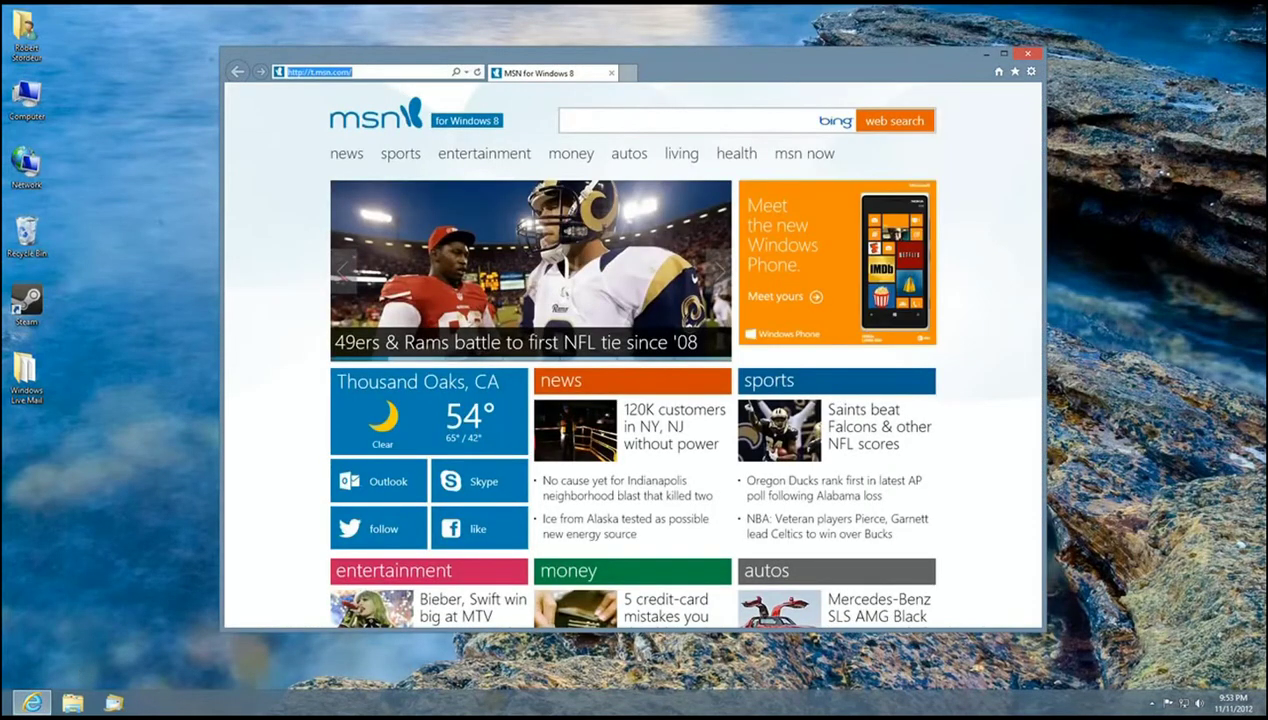
text(windowsw)
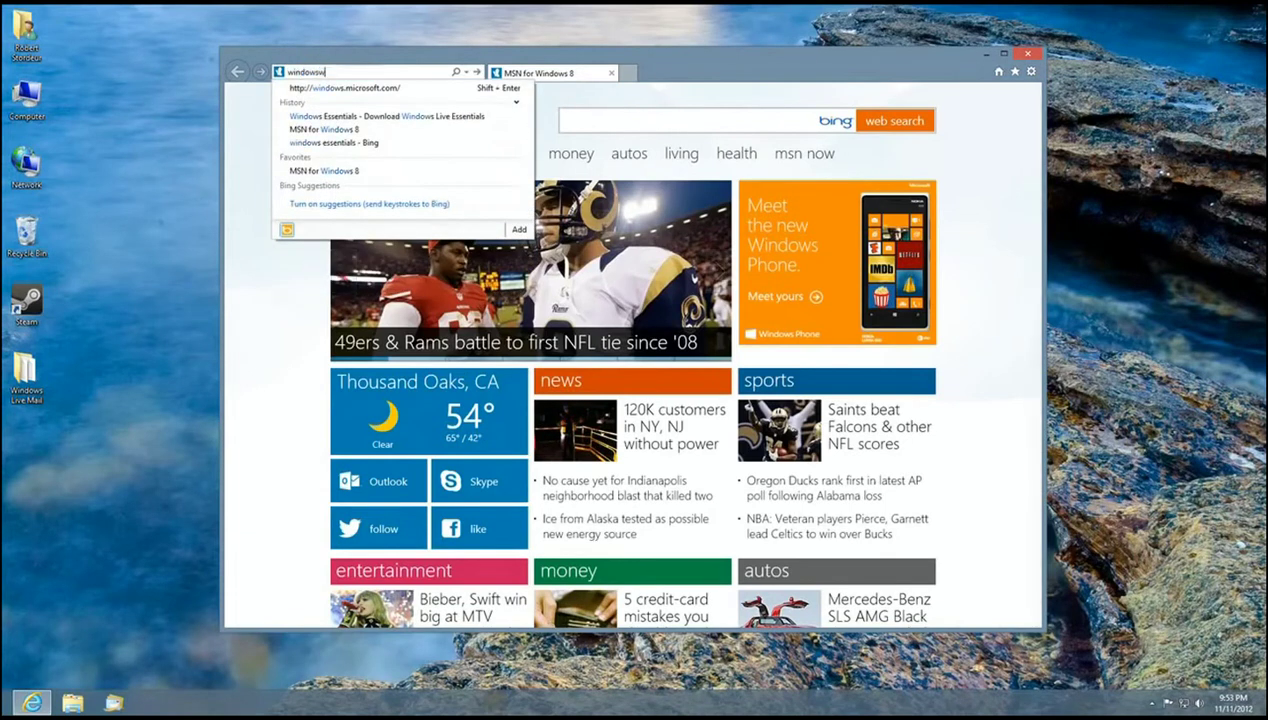
key(BackSpace)
text(es)
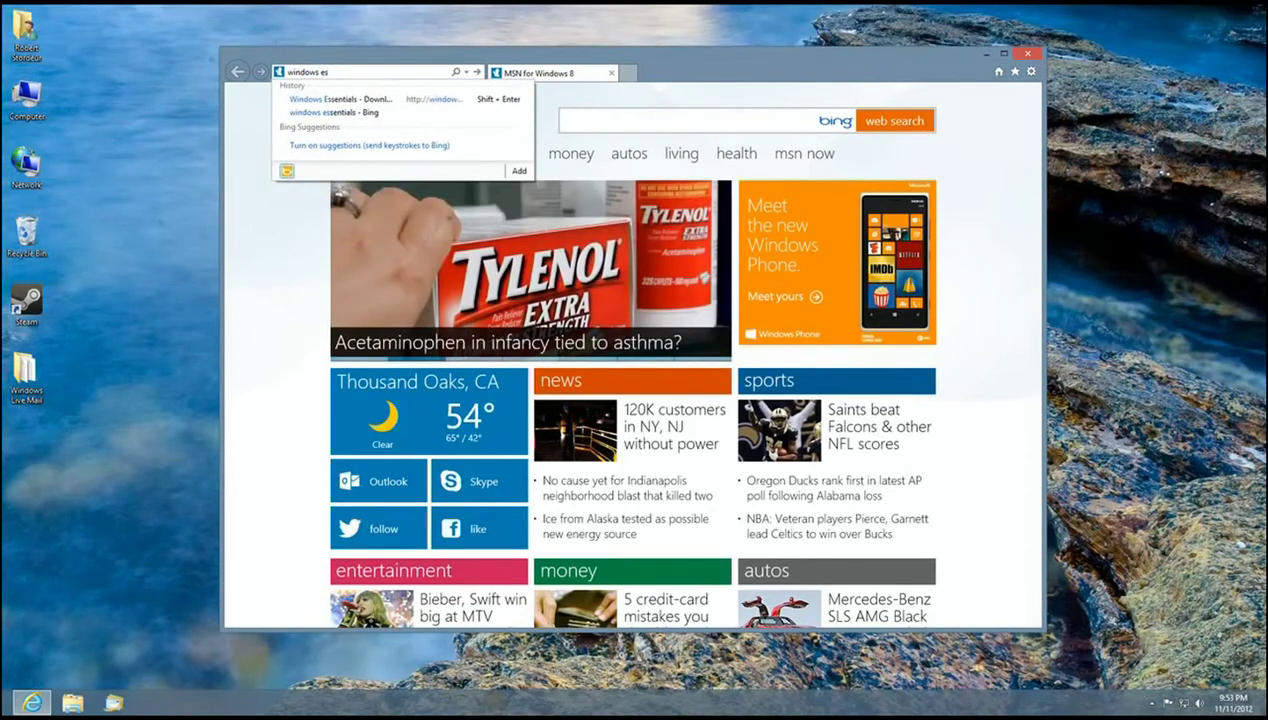
key(Down)
key(Return)
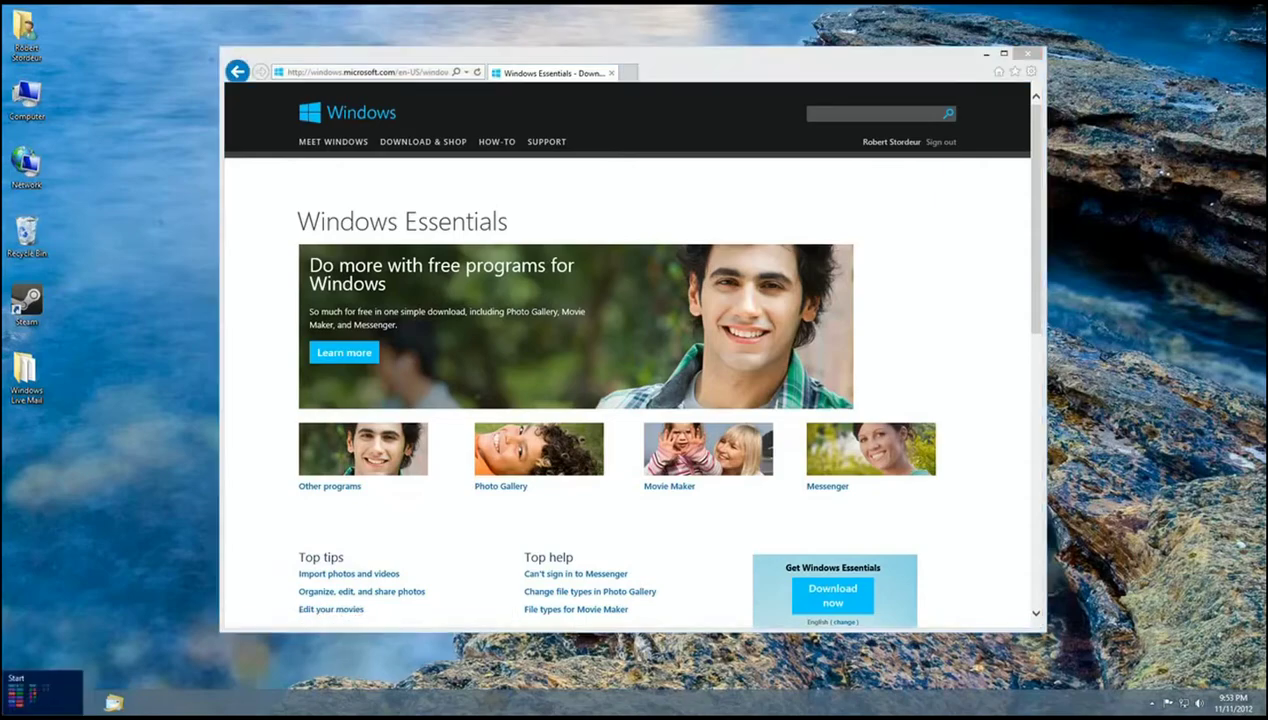
click(15, 705)
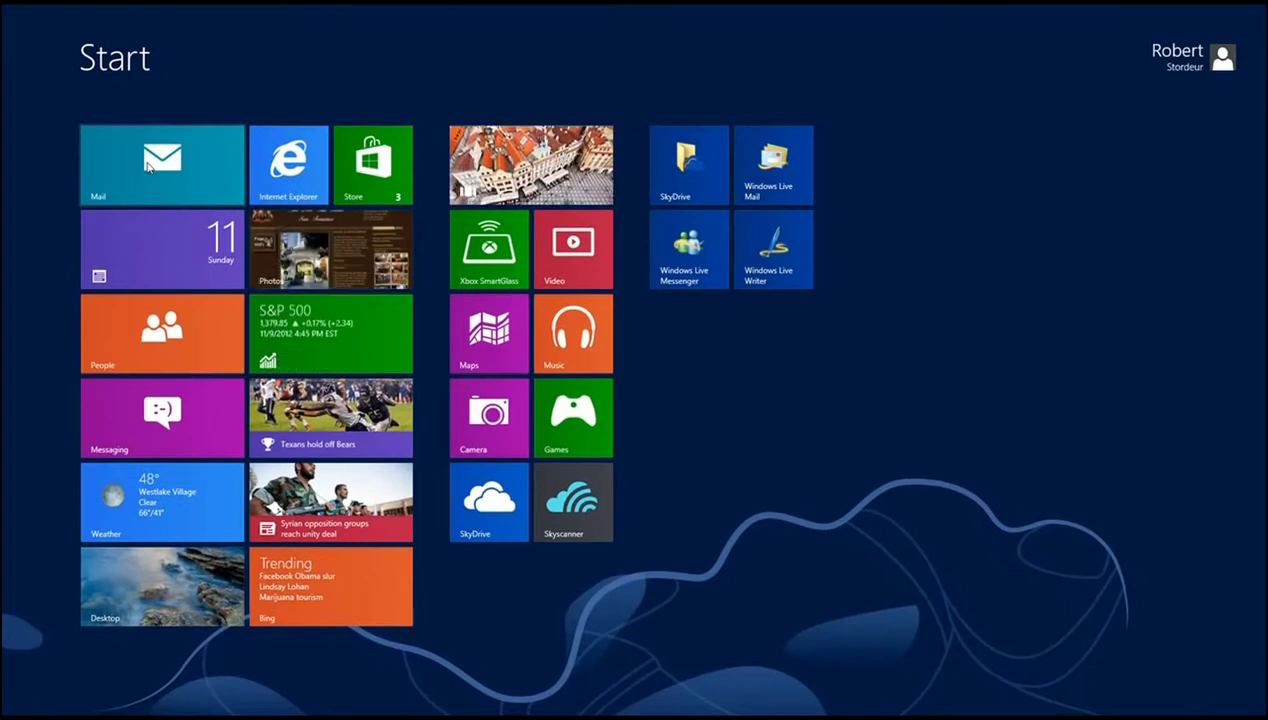
Close Internet Explorer, launch Windows Live Mail and show its Accounts ribbon options
click(216, 577)
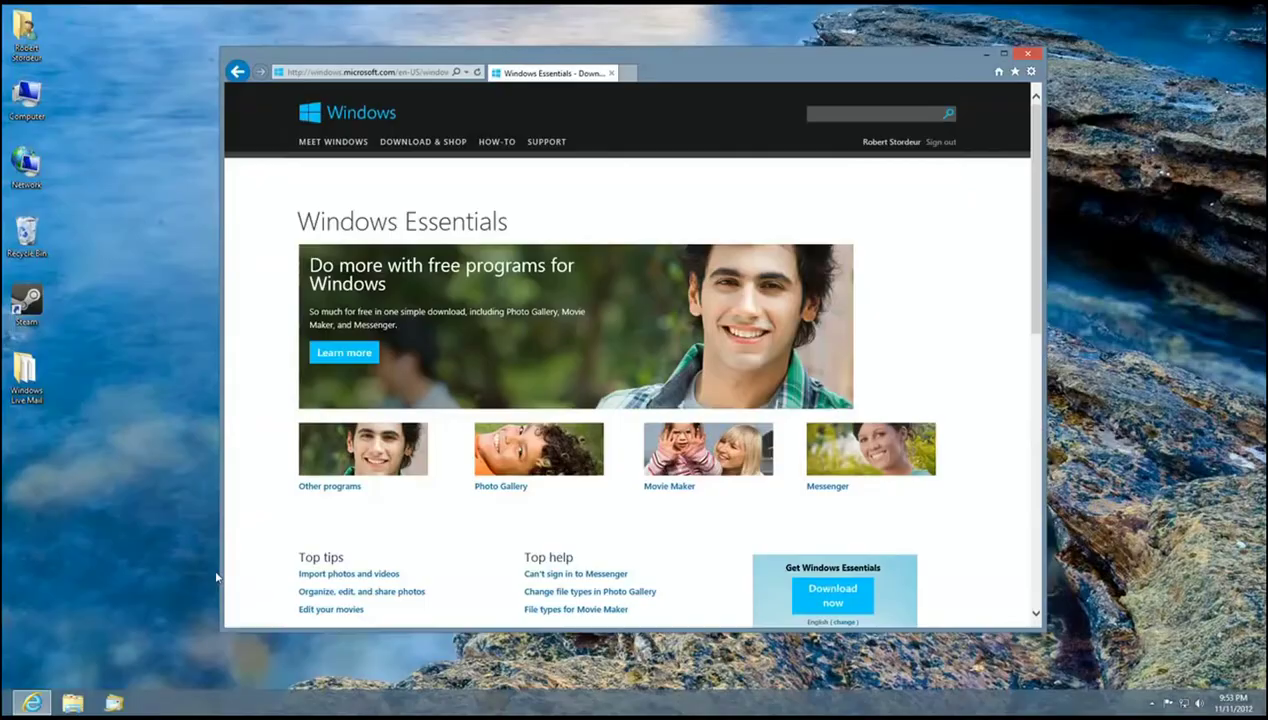
click(1029, 55)
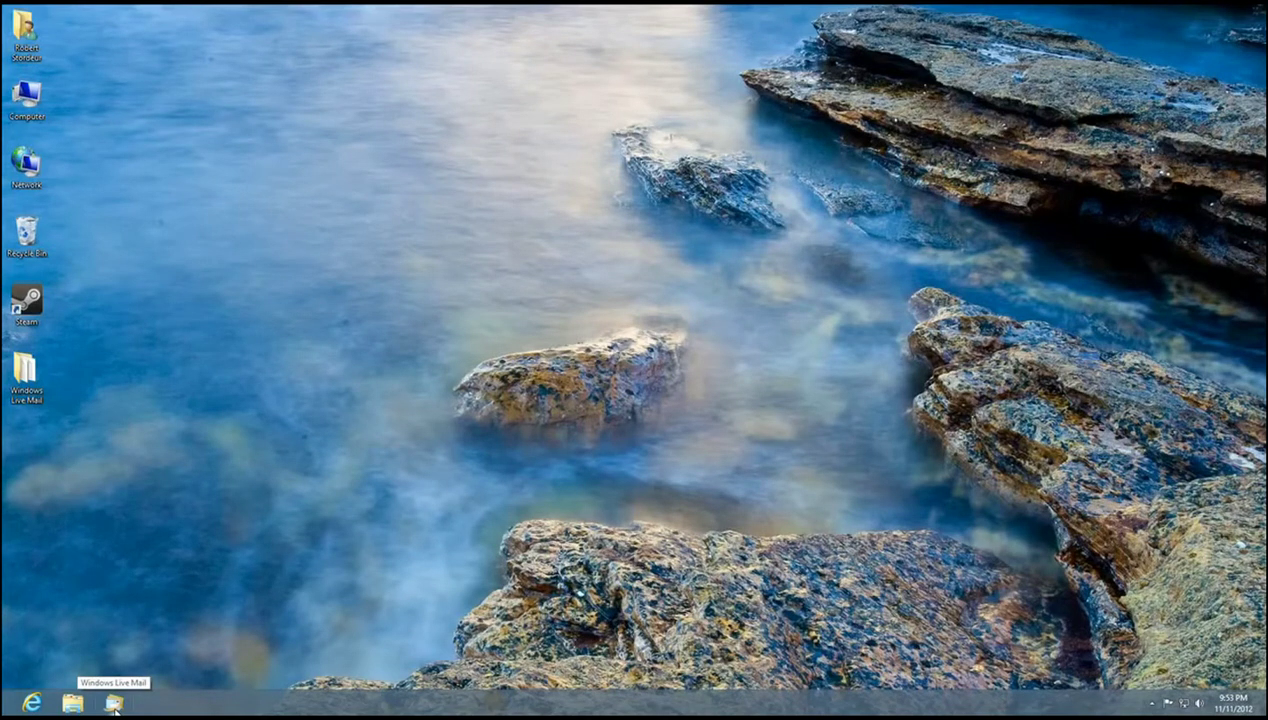
click(113, 704)
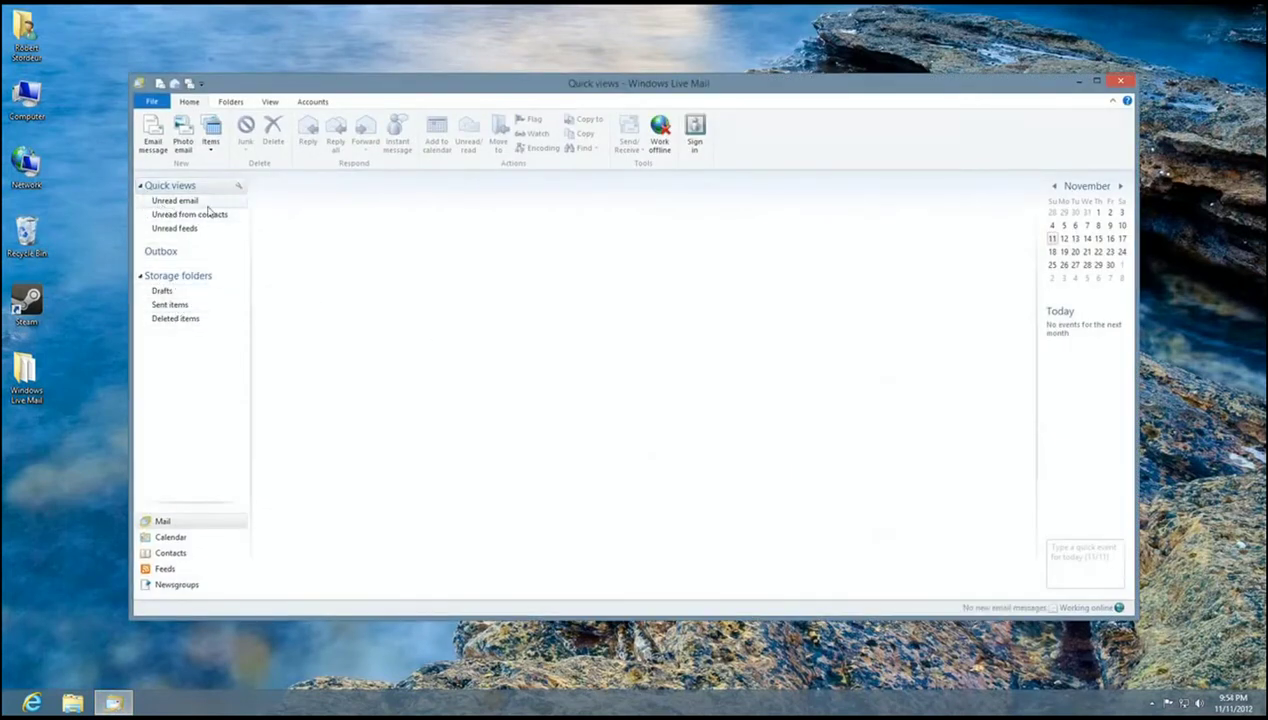
click(312, 103)
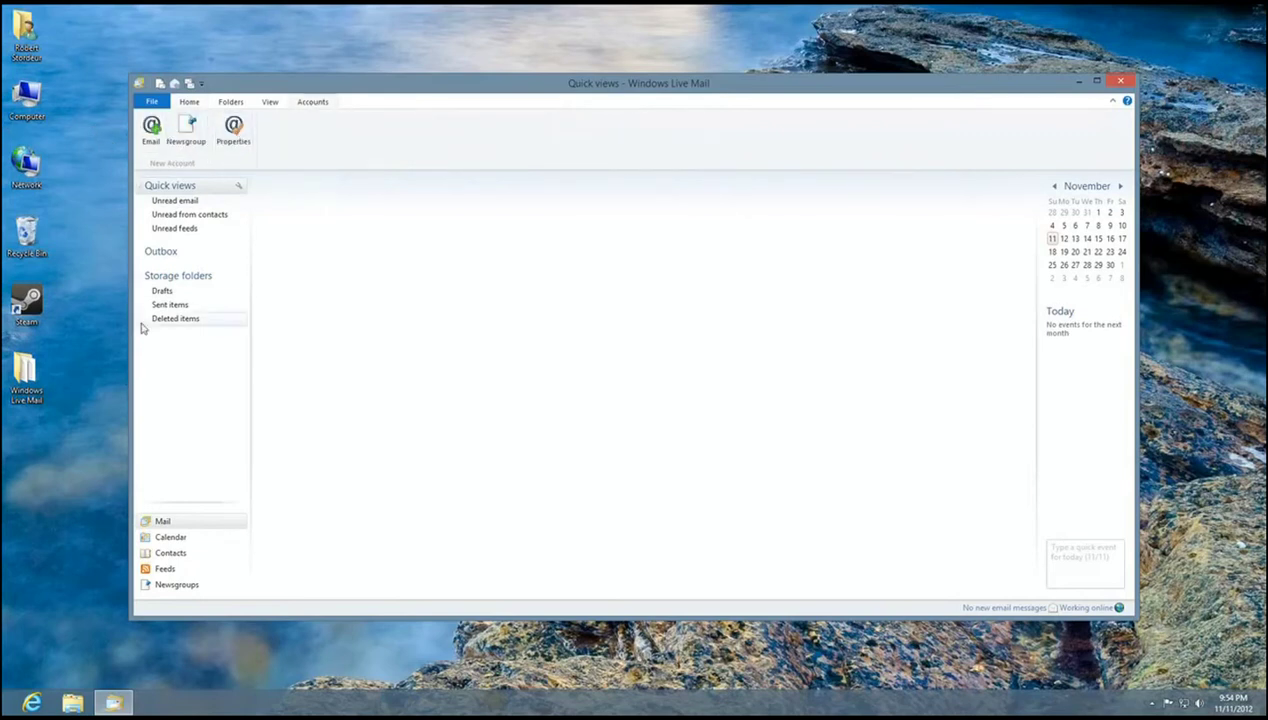
Close Windows Live Mail and open Computer with the KingstonSSD (C:) drive selected
click(1121, 83)
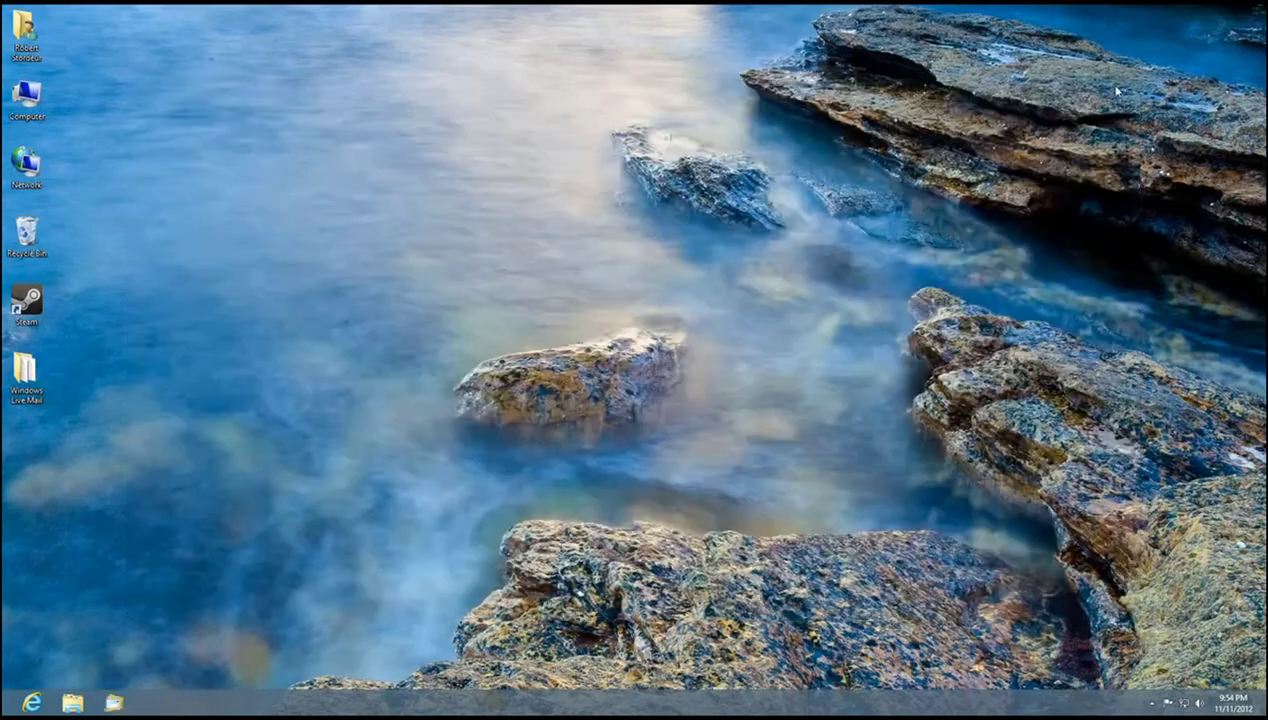
double_click(27, 97)
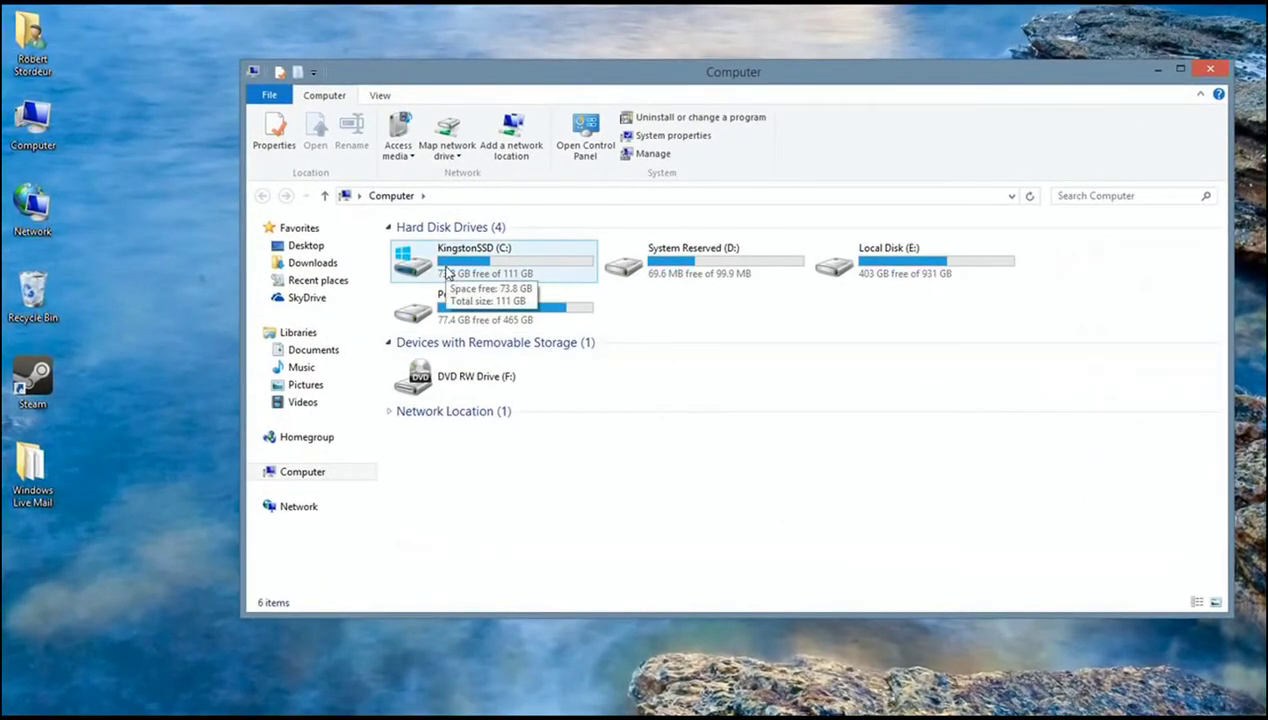
click(447, 274)
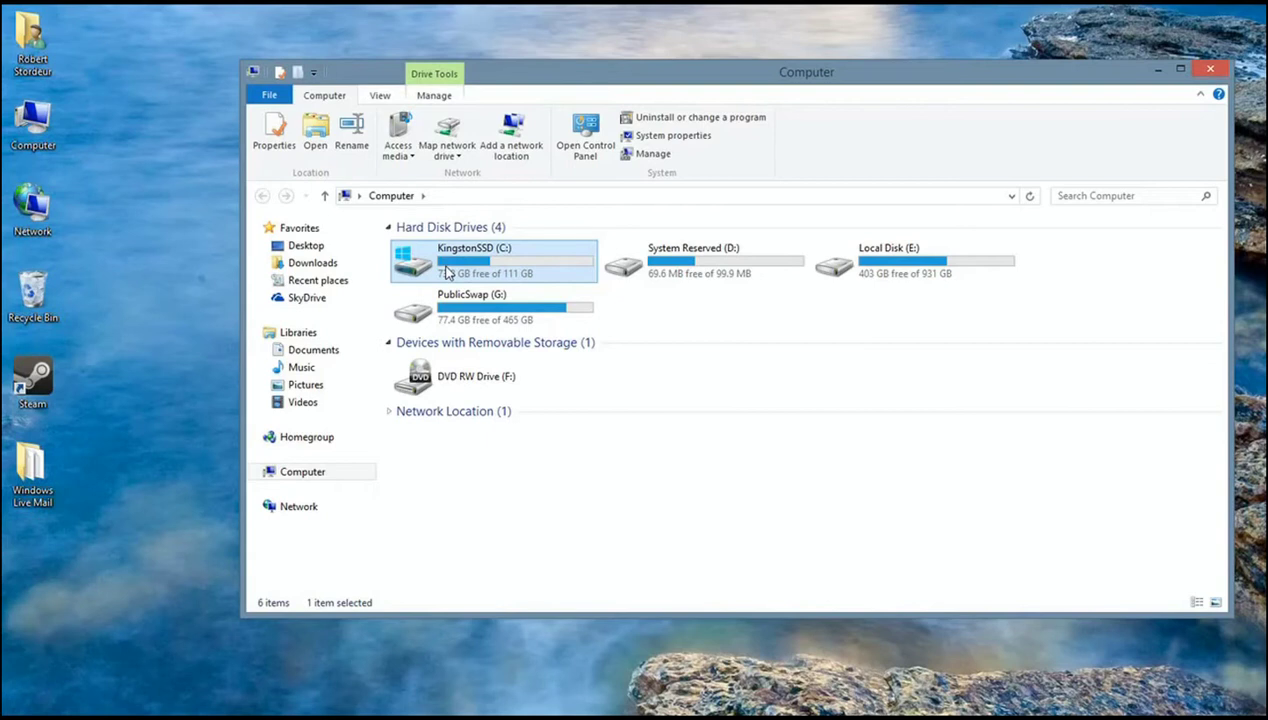
mouse_move(463, 263)
click(918, 273)
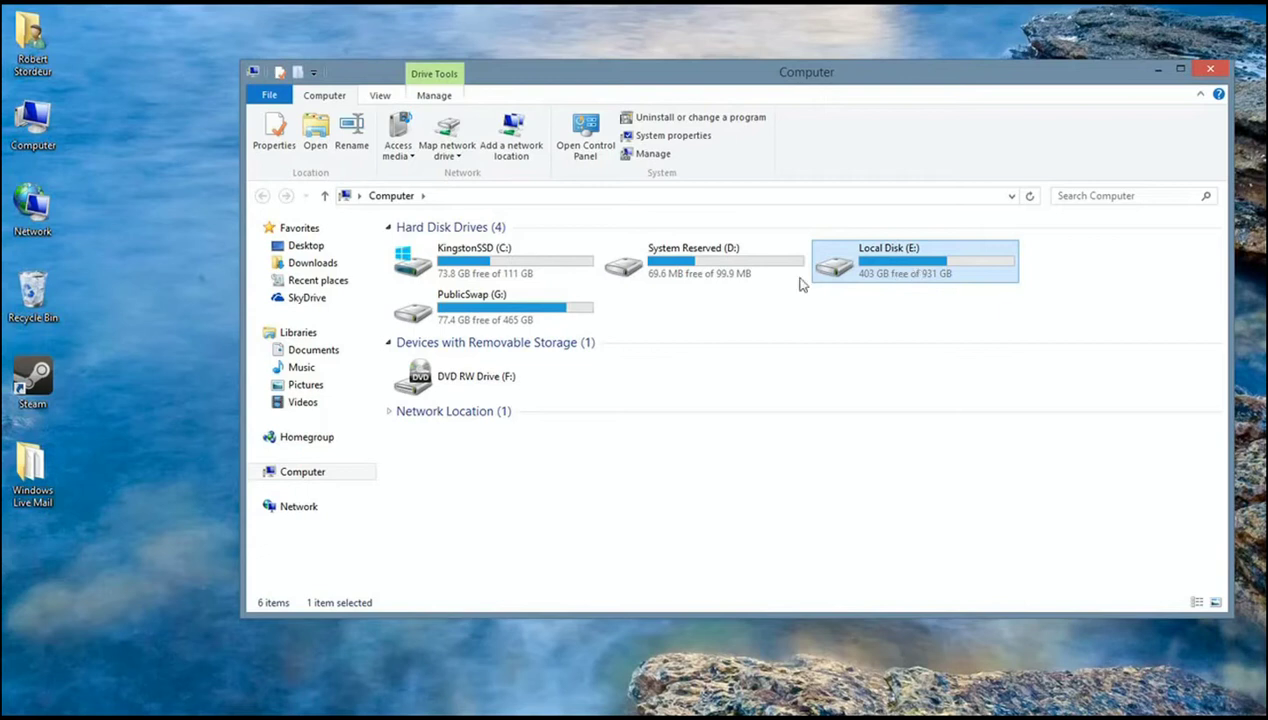
click(474, 261)
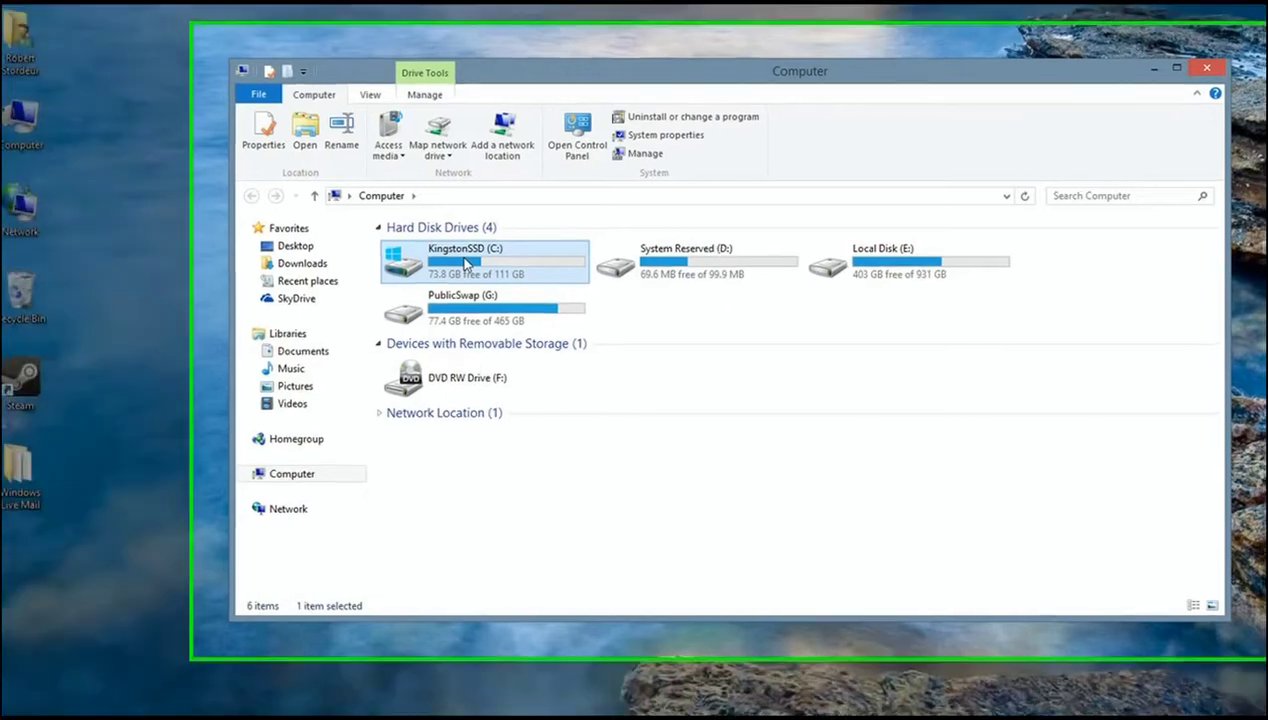
Browse to C:\Users and the user's profile folder, confirming Hidden items is checked under View
double_click(476, 263)
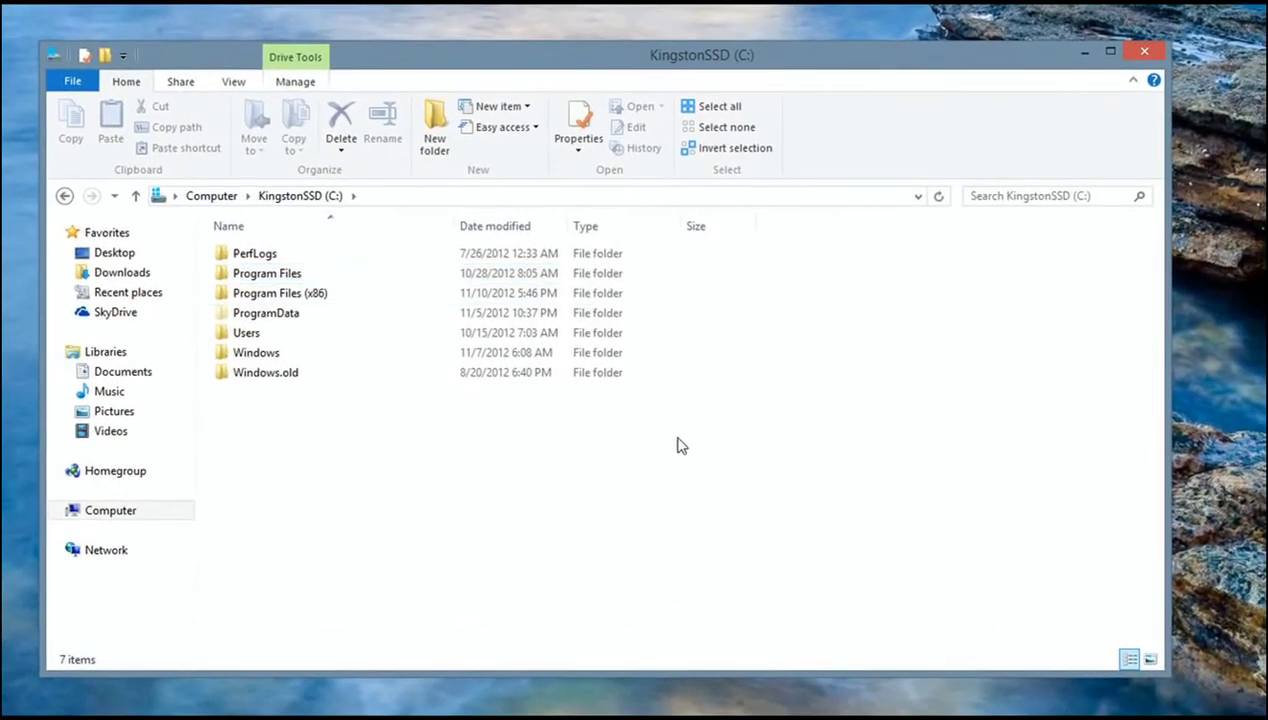
double_click(228, 333)
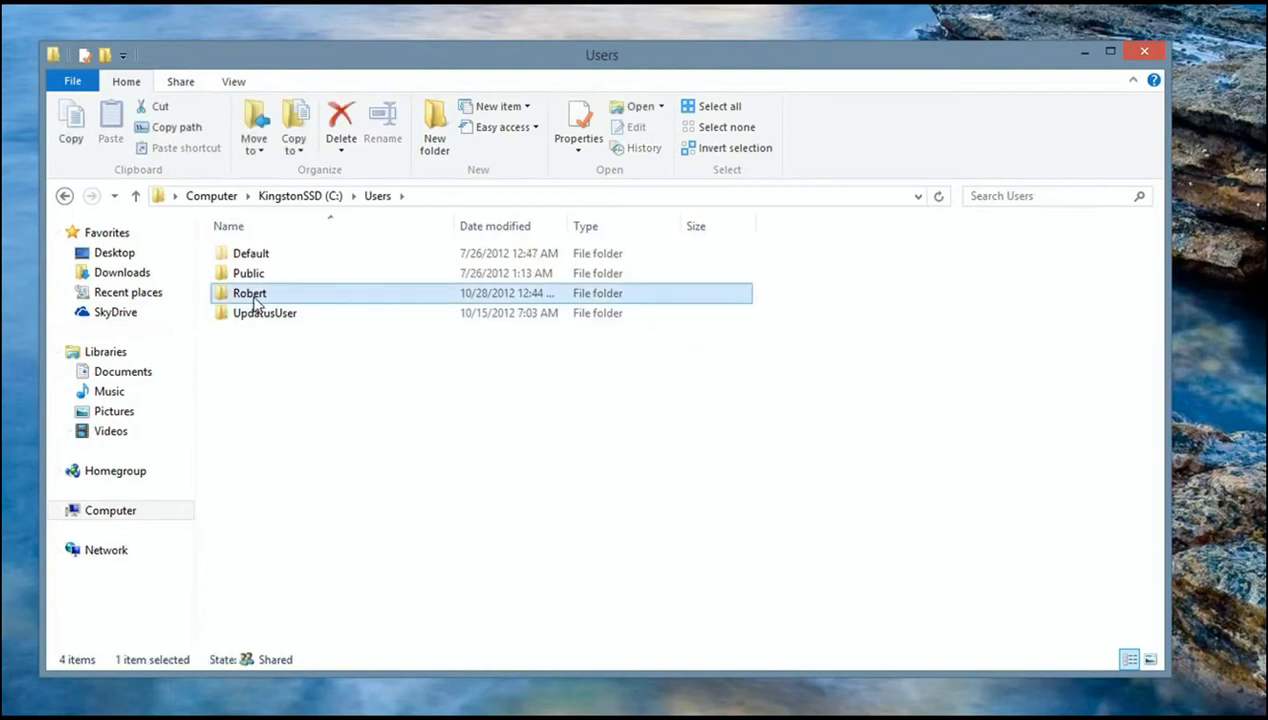
double_click(255, 293)
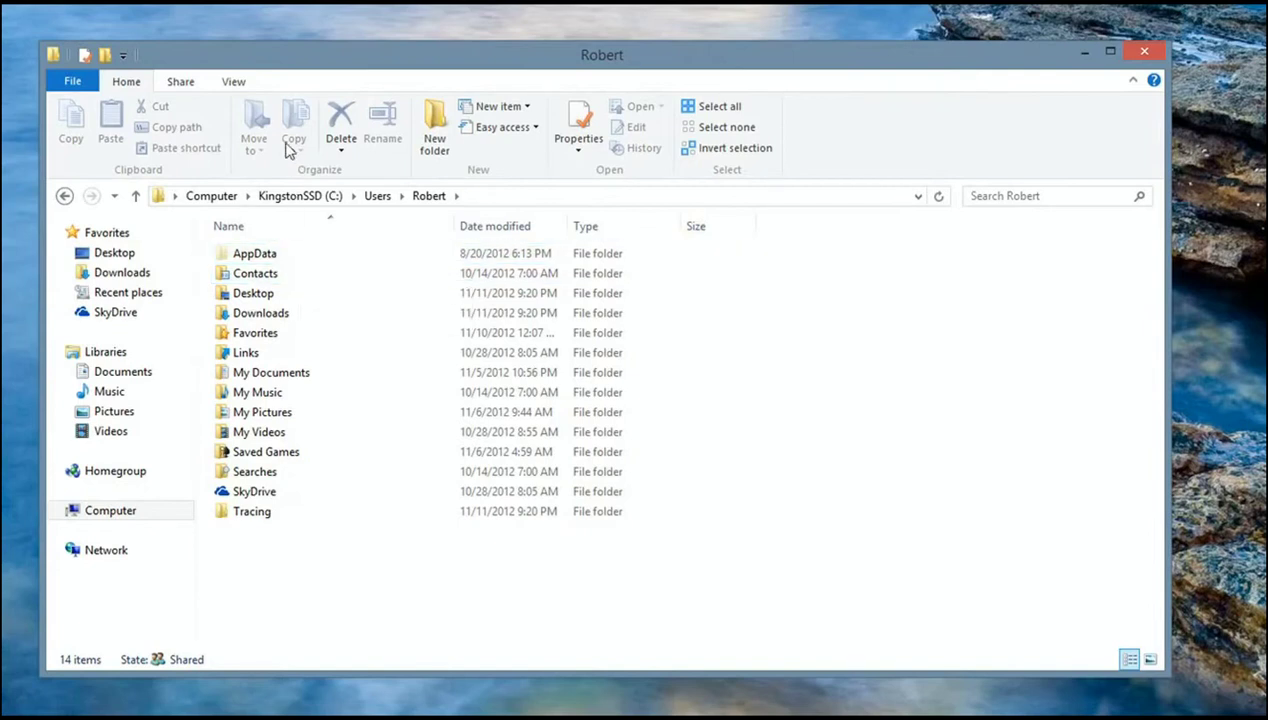
click(233, 85)
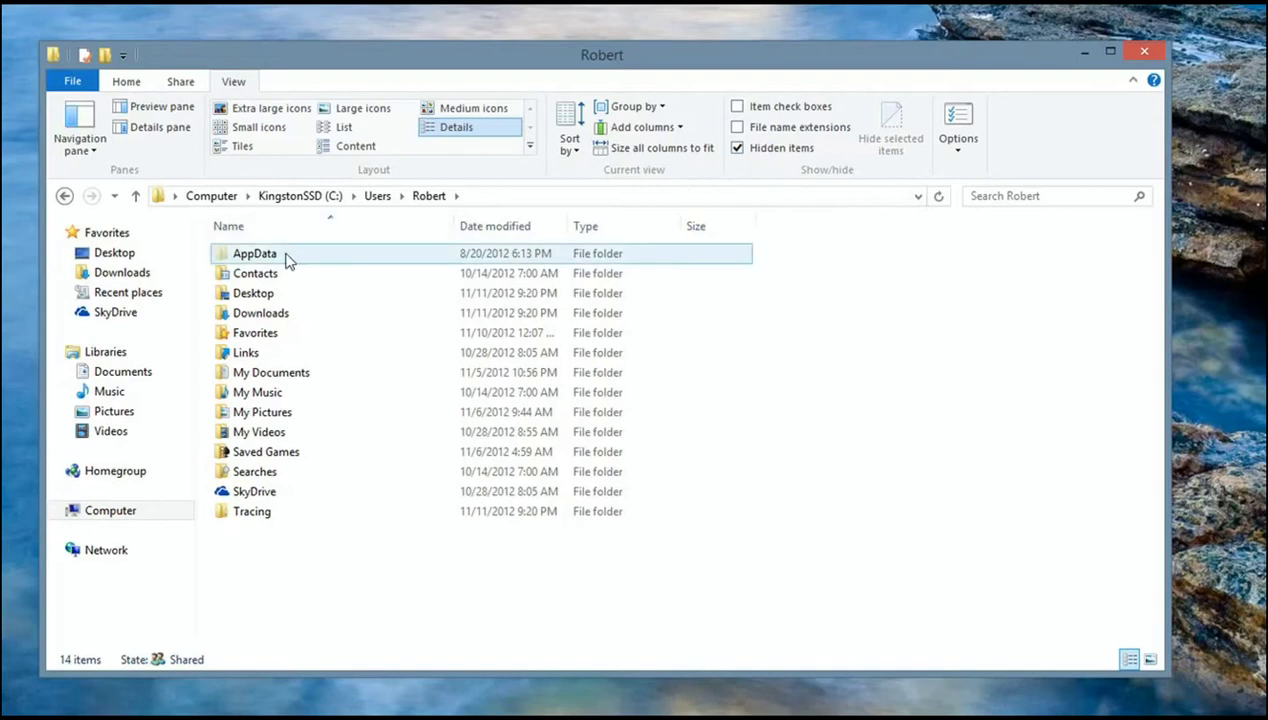
mouse_move(287, 259)
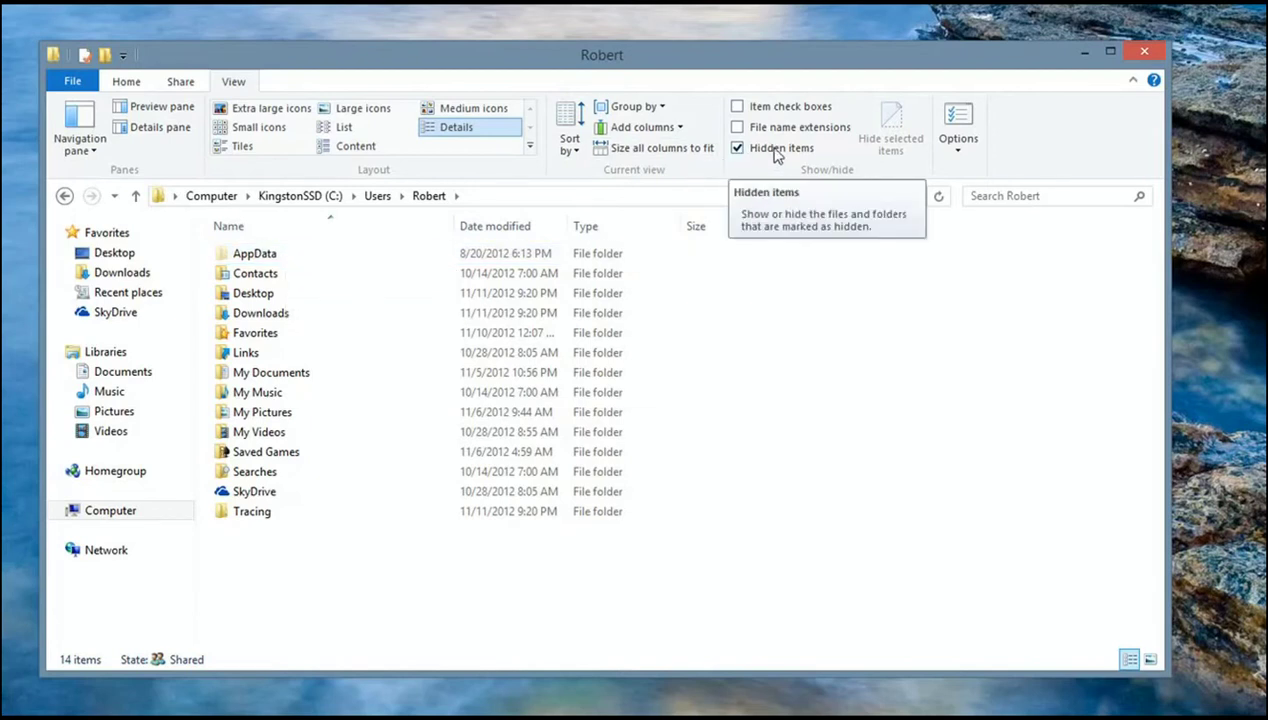
Navigate into the profile's AppData\Local\Microsoft folder
click(262, 253)
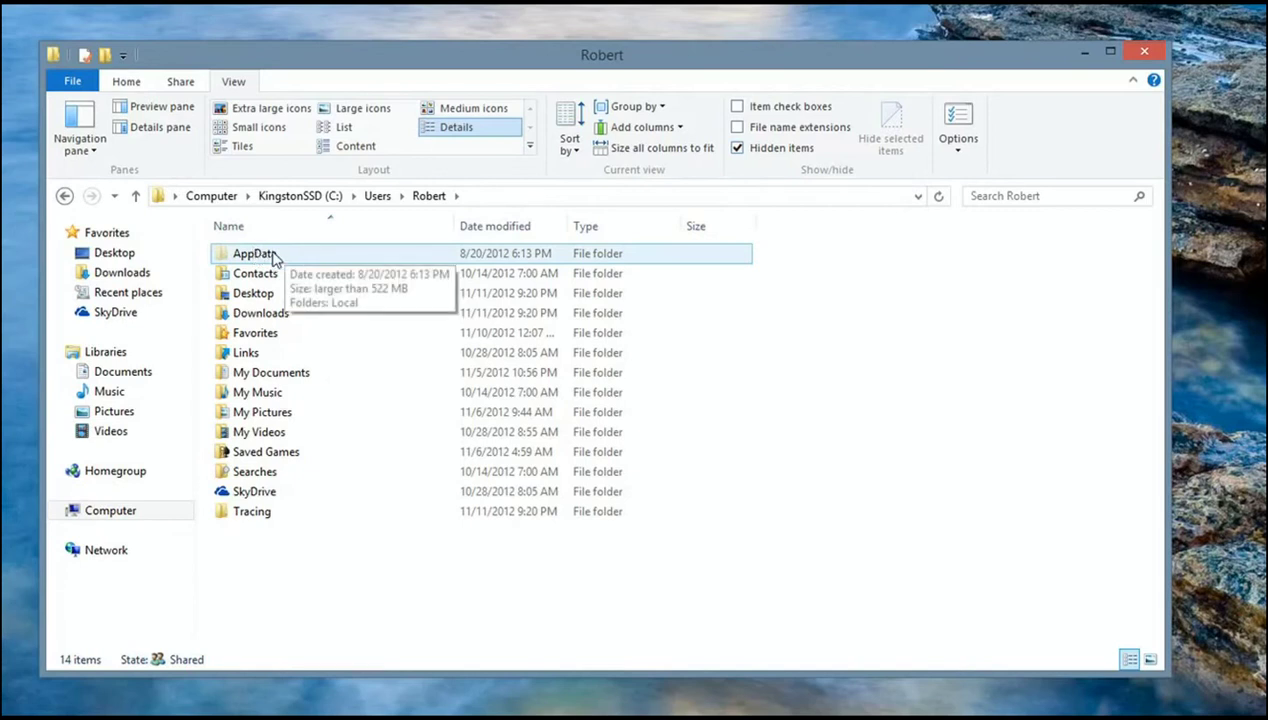
double_click(276, 256)
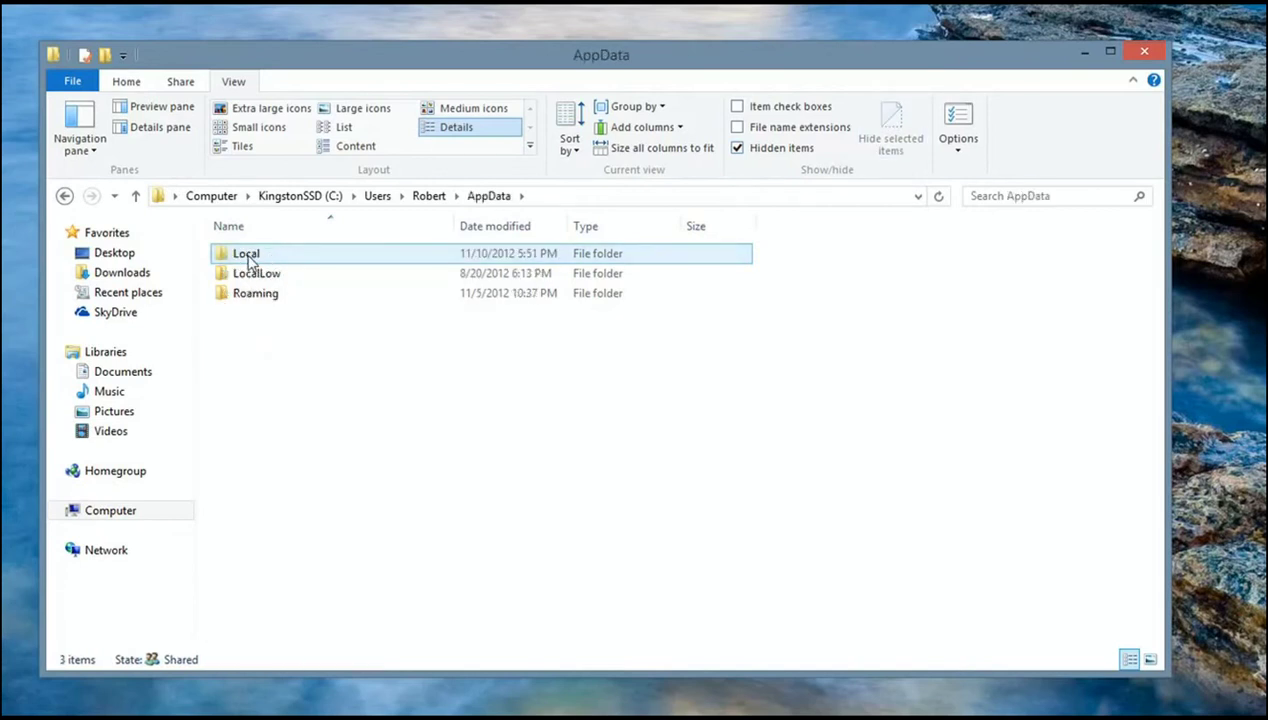
double_click(248, 258)
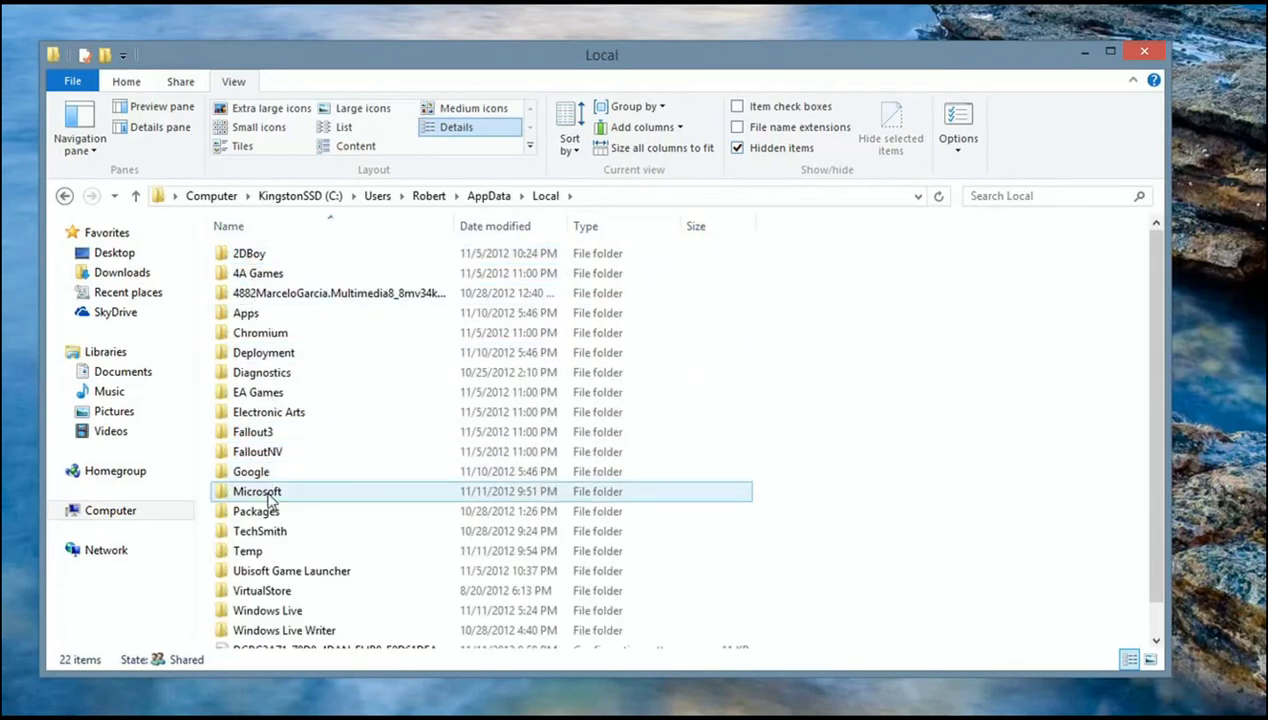
double_click(268, 497)
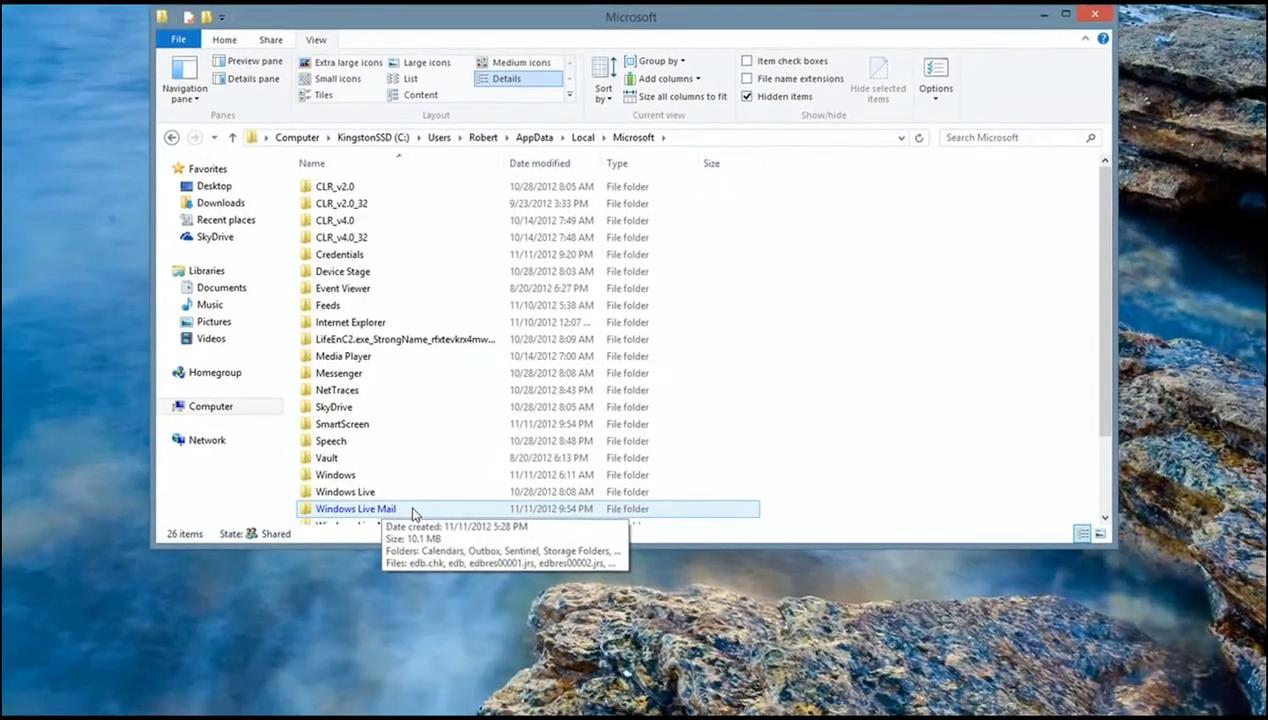
Rename the Windows Live Mail folder to 'Windows Live Mail_Empty'
right_click(348, 636)
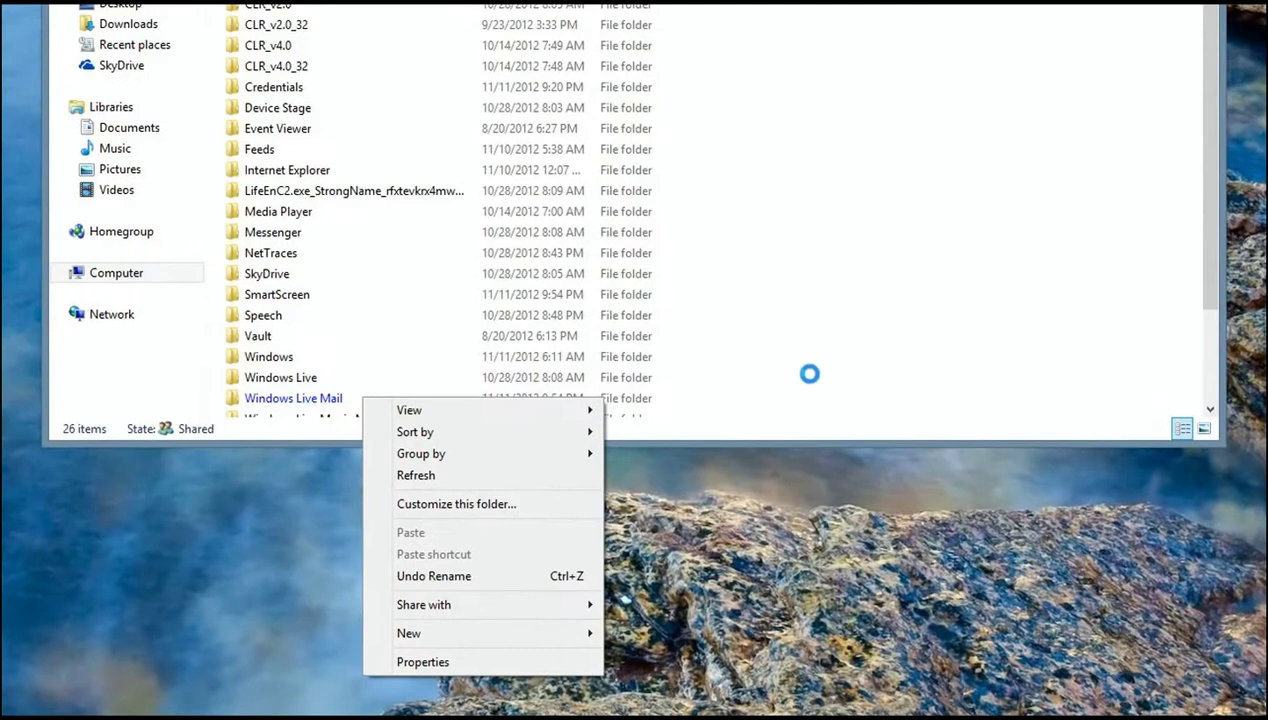
click(779, 482)
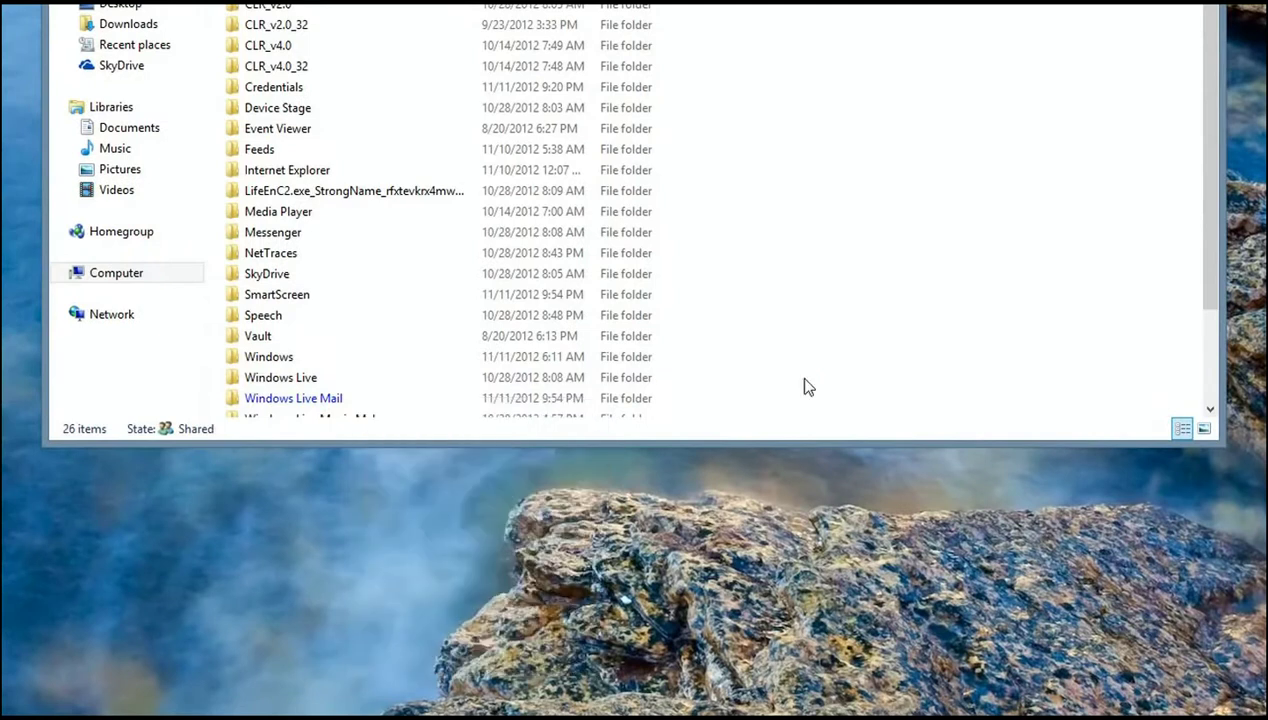
right_click(322, 400)
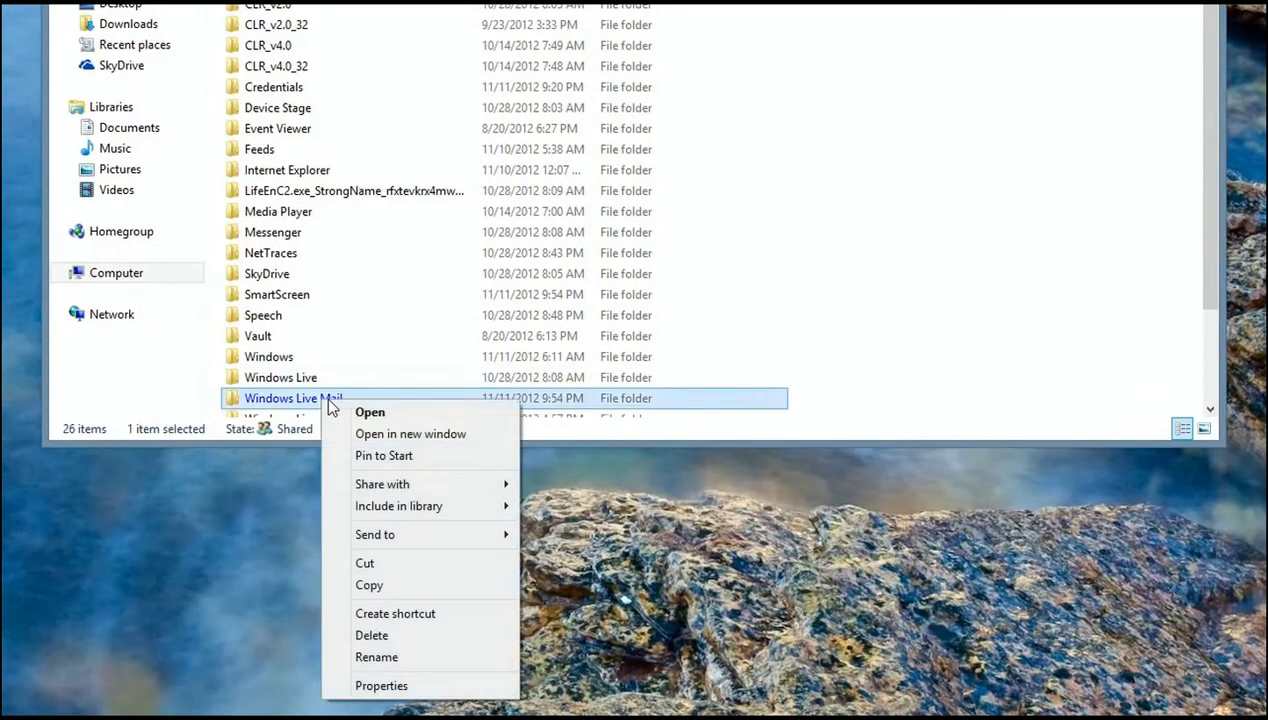
click(376, 657)
key(End)
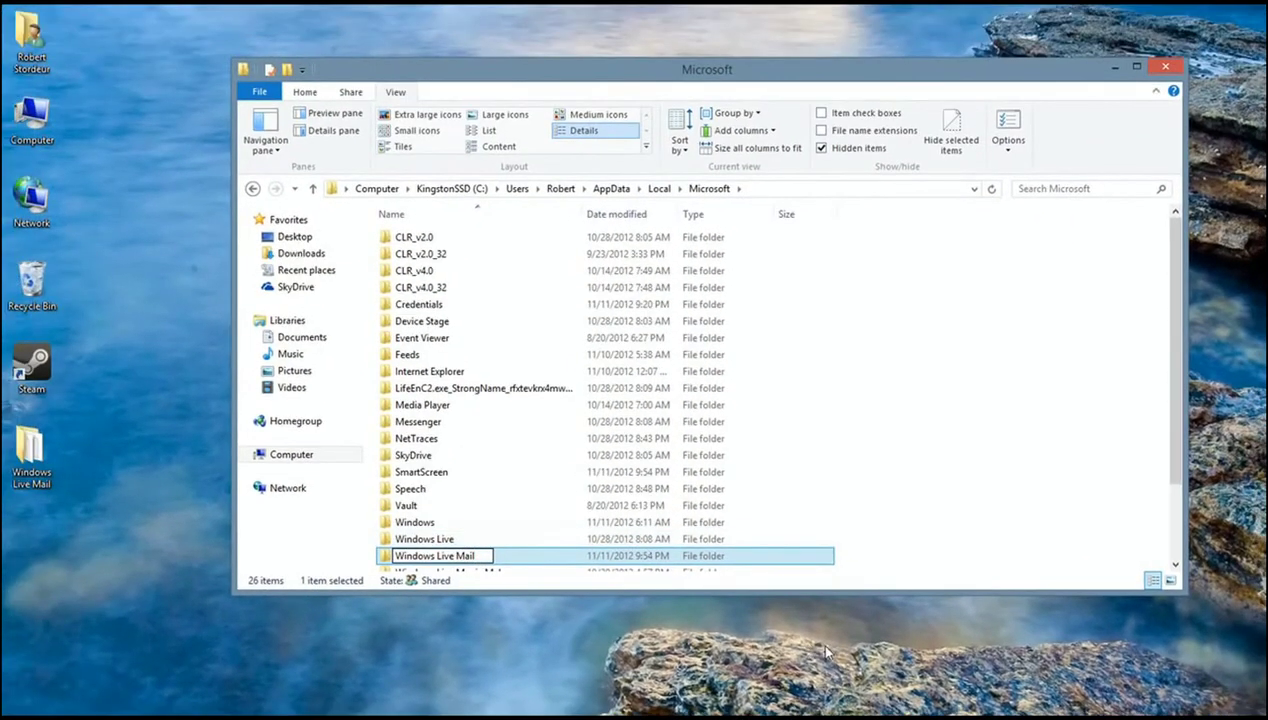
text(_Empty)
key(Return)
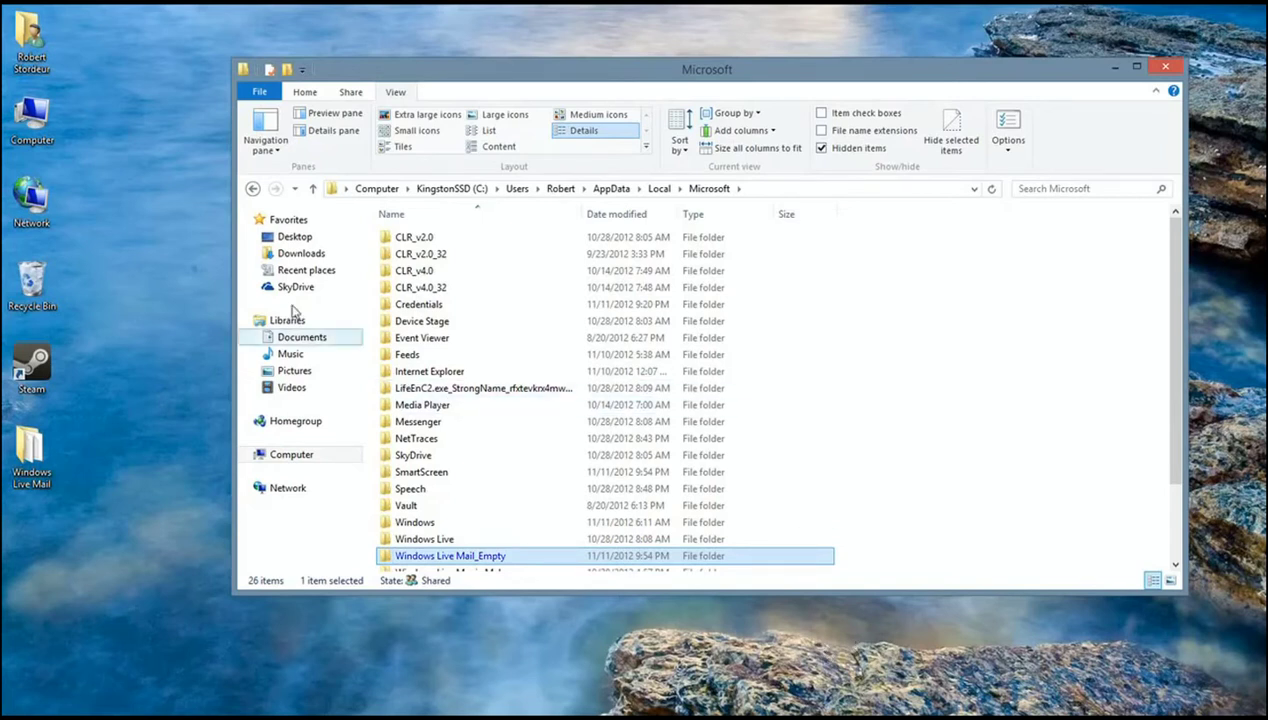
In a second Computer window, browse to the old profile's AppData\Local\Microsoft on E: and select Windows Live Mail
double_click(42, 119)
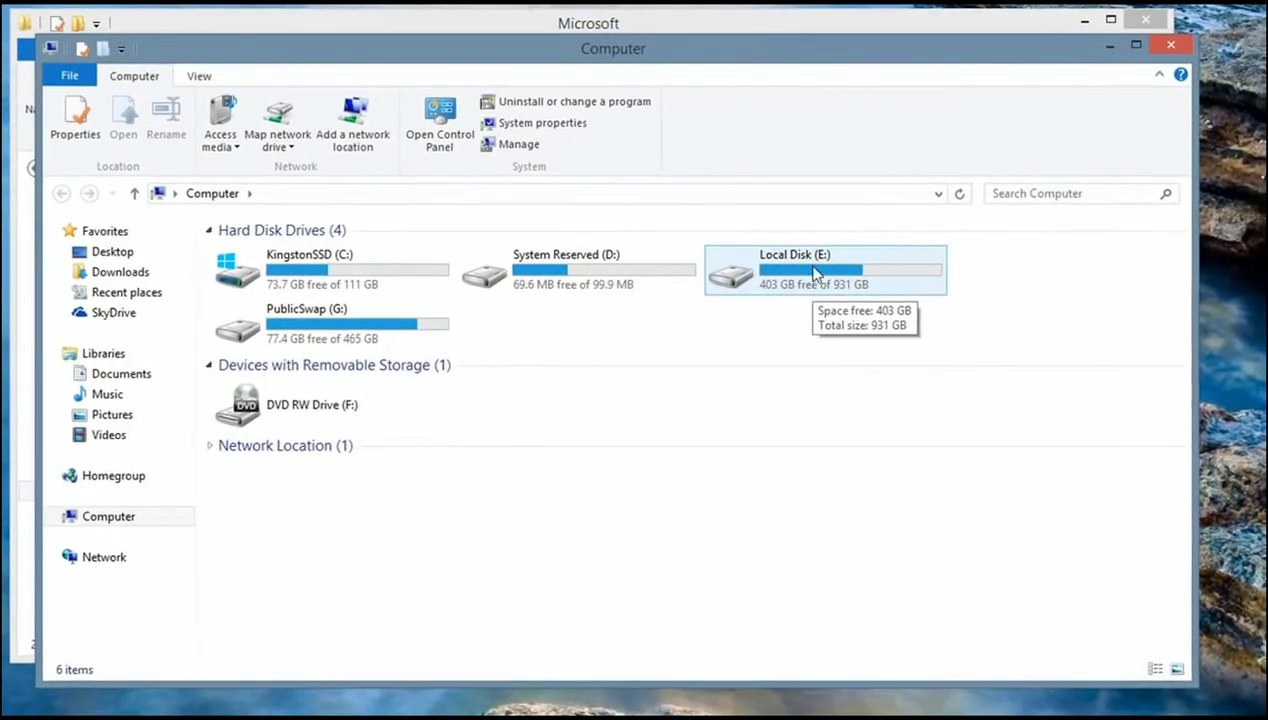
click(893, 263)
double_click(815, 263)
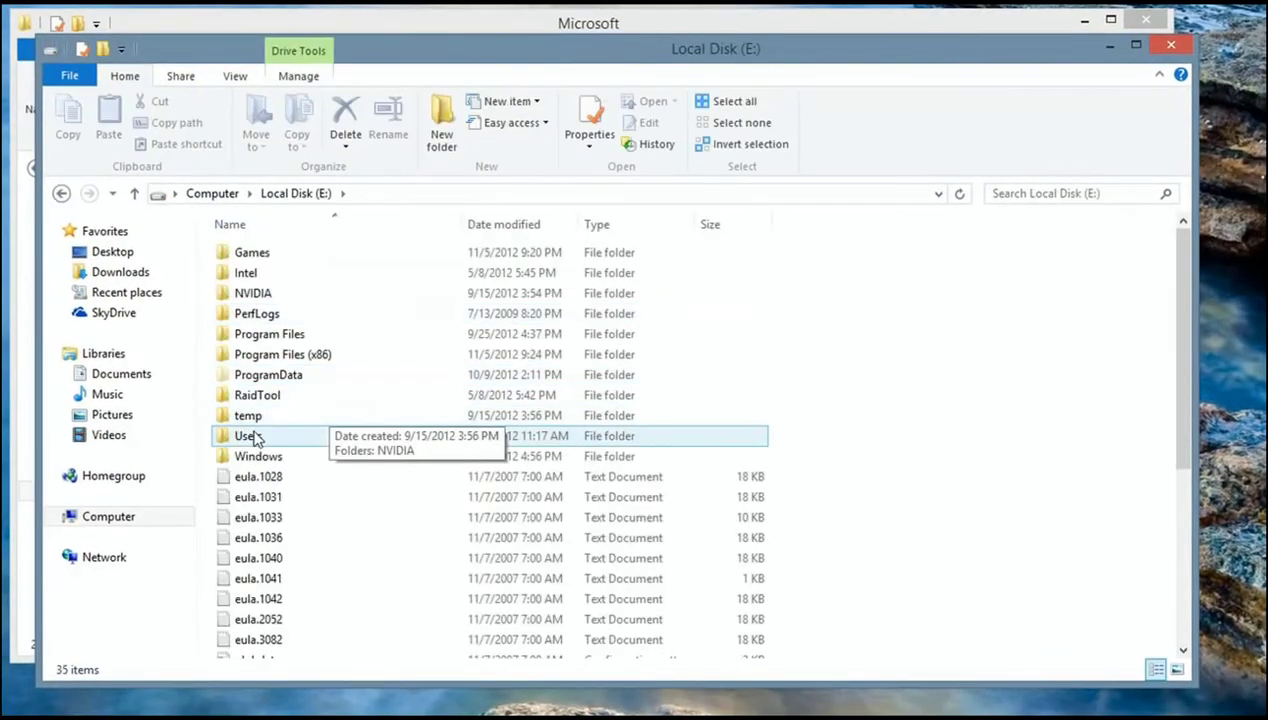
double_click(258, 443)
double_click(252, 254)
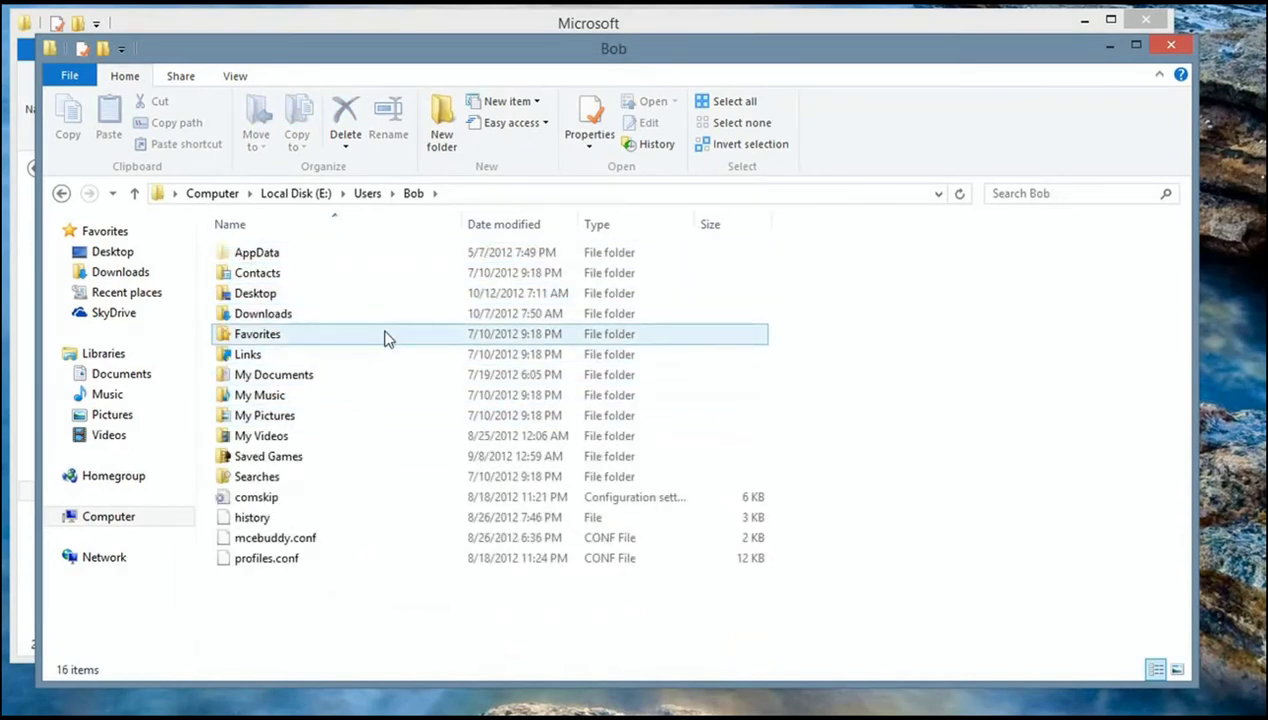
double_click(261, 252)
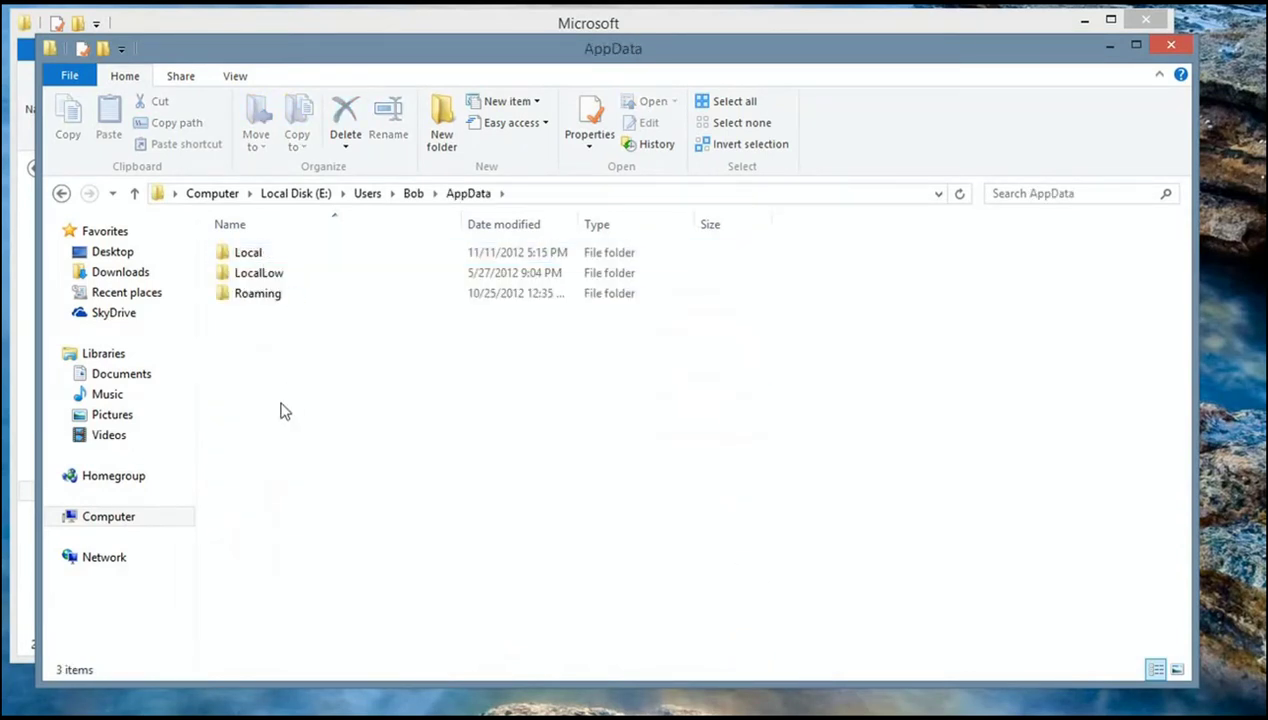
double_click(256, 256)
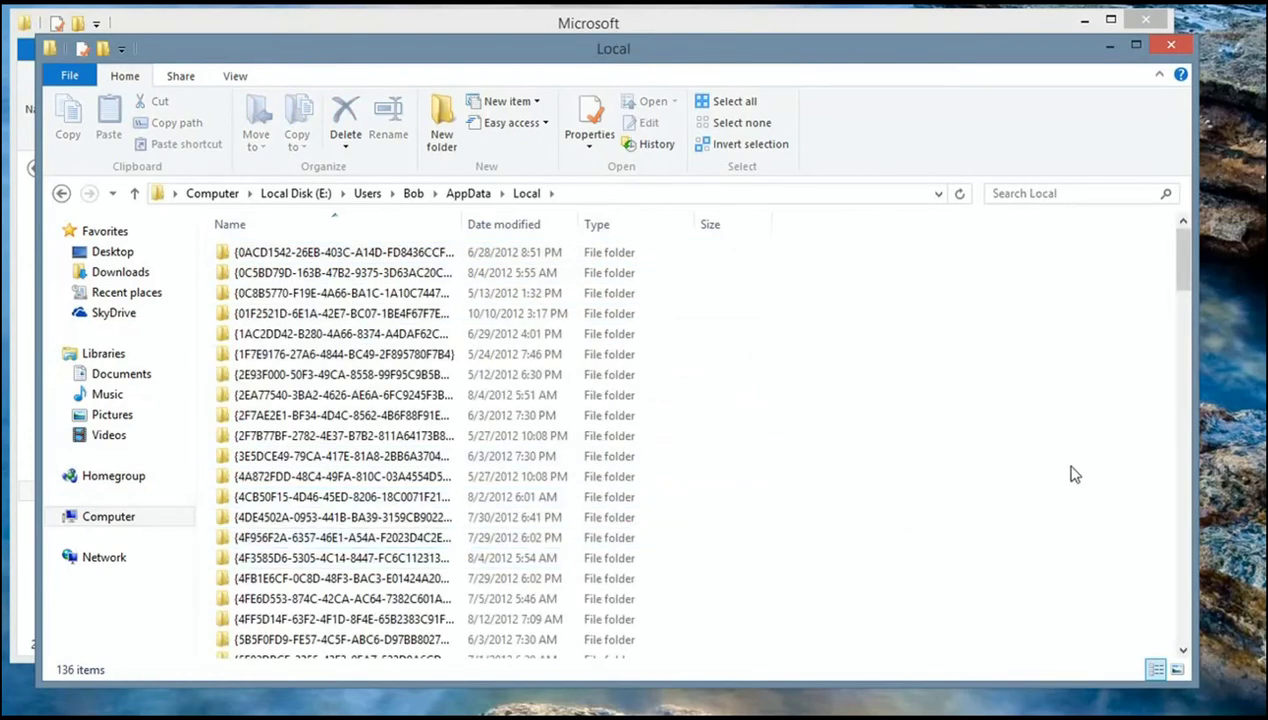
scroll(1175, 485, down, 15)
scroll(1190, 515, down, 14)
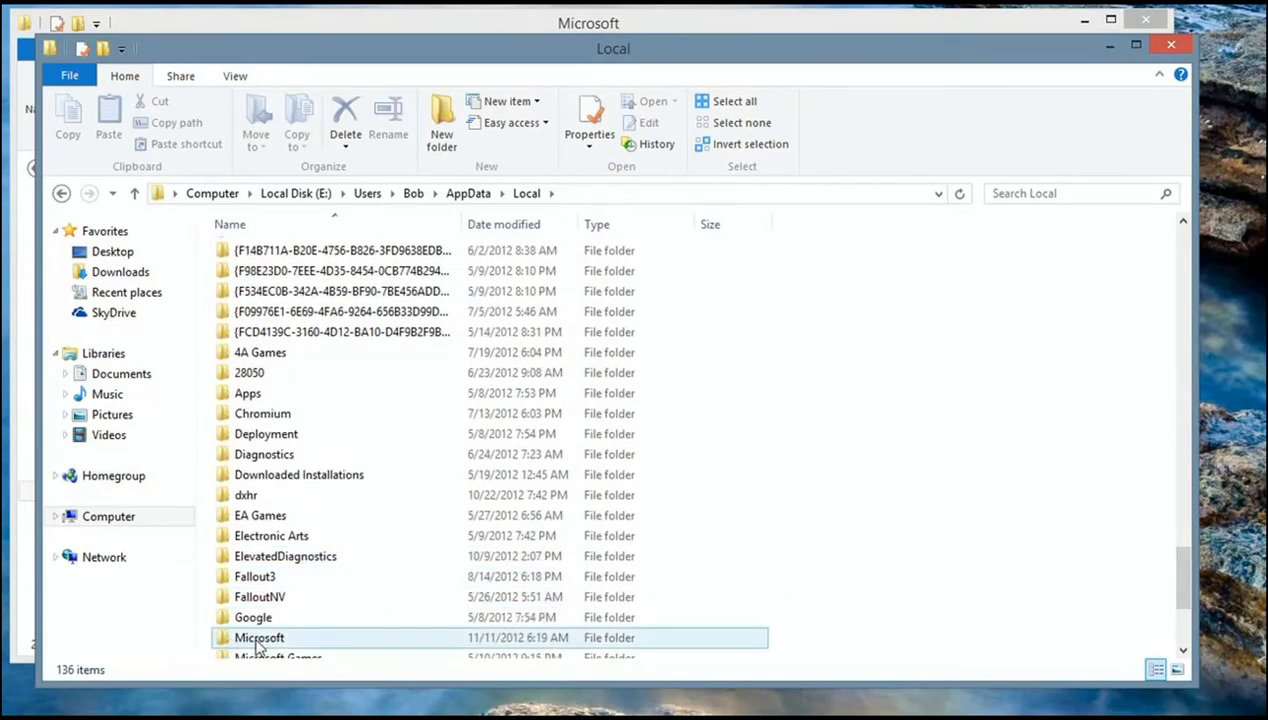
double_click(220, 640)
click(238, 567)
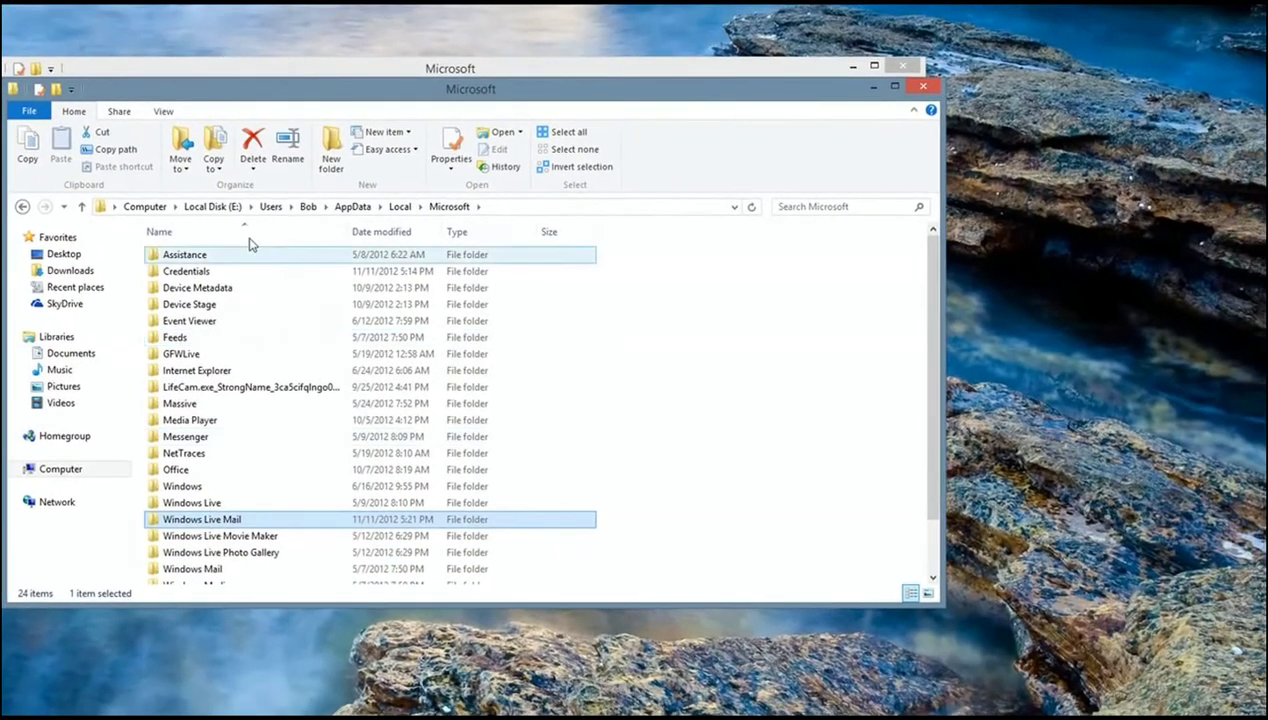
Move the E: window aside and drag its Windows Live Mail folder into the C: Microsoft folder
drag(161, 90, 857, 115)
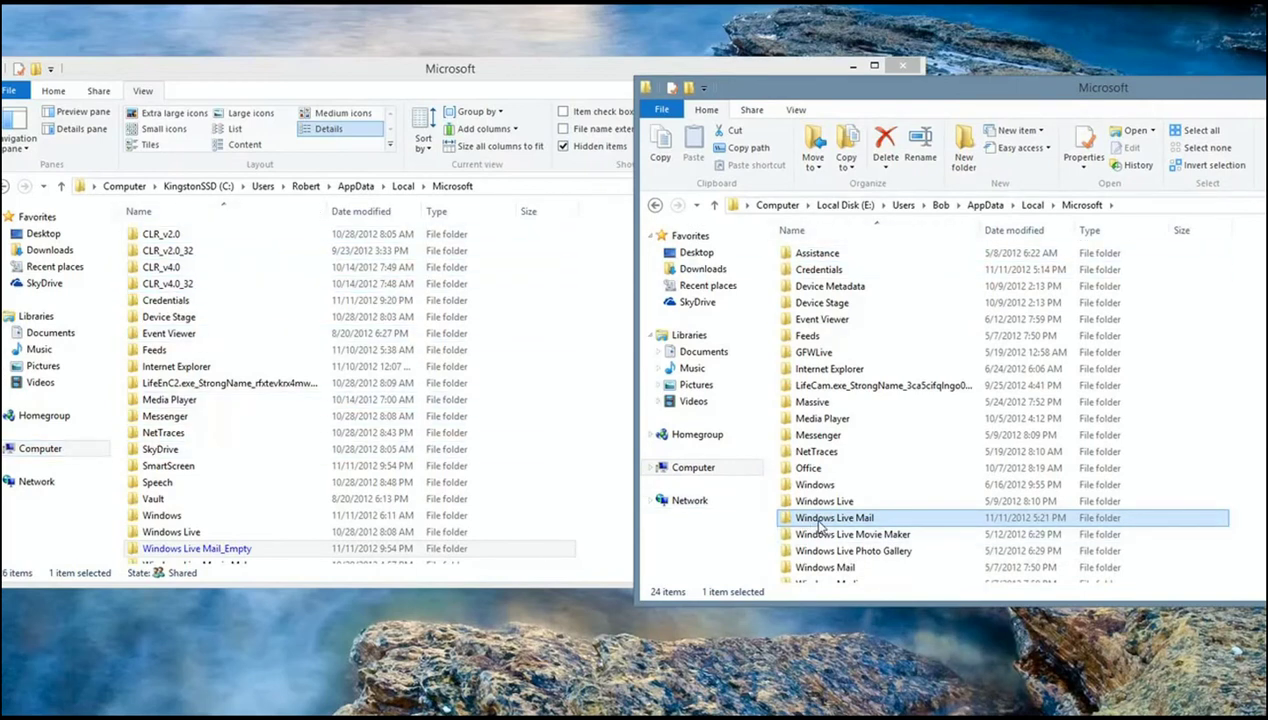
drag(820, 524, 271, 398)
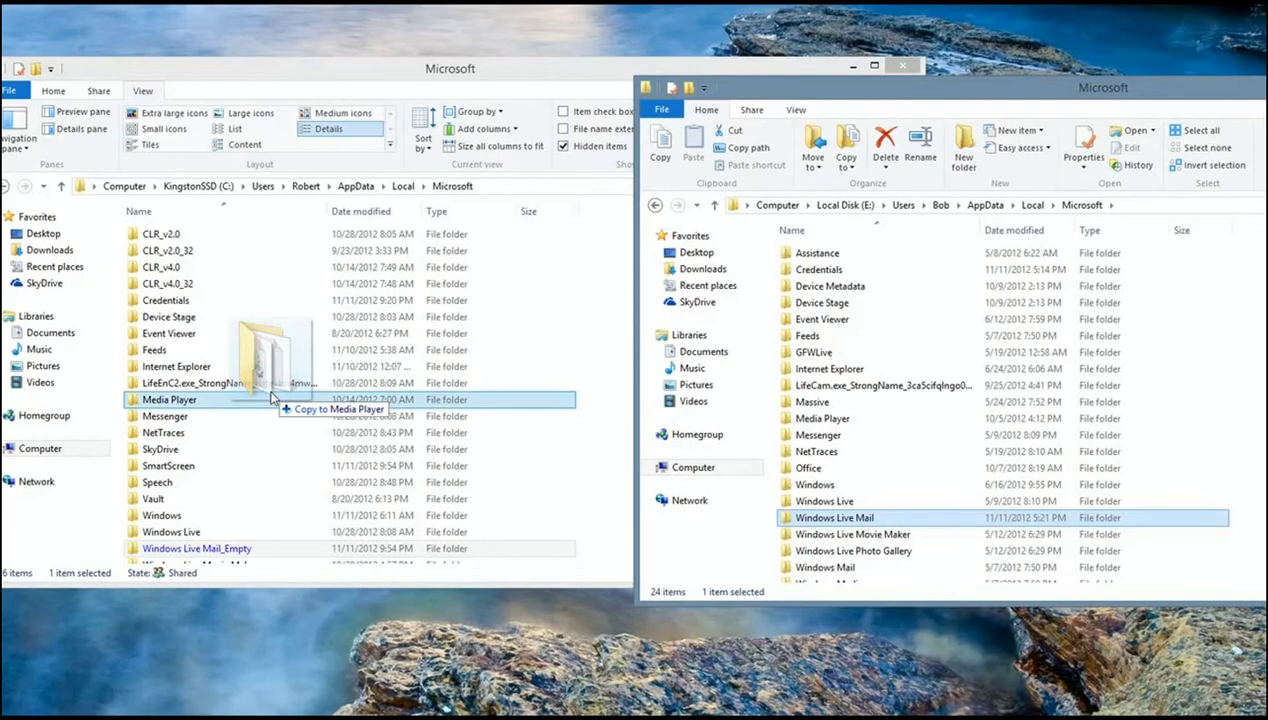
drag(271, 398, 592, 325)
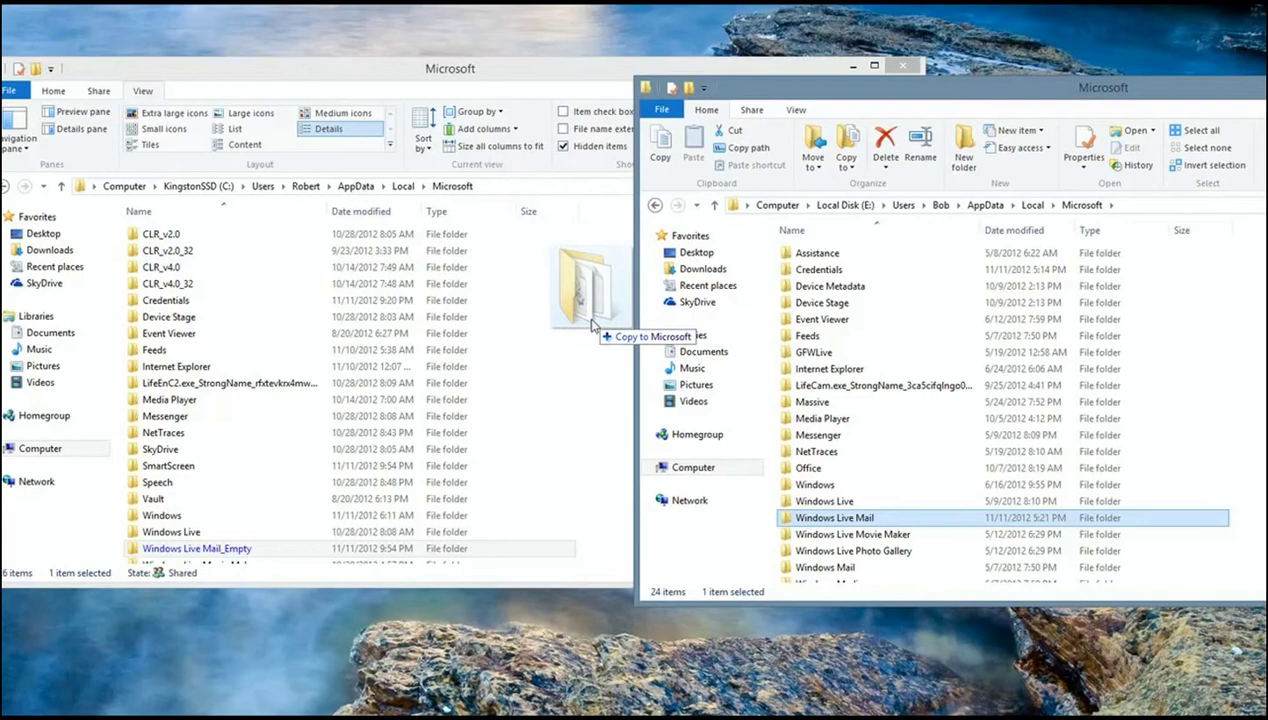
drag(592, 325, 592, 326)
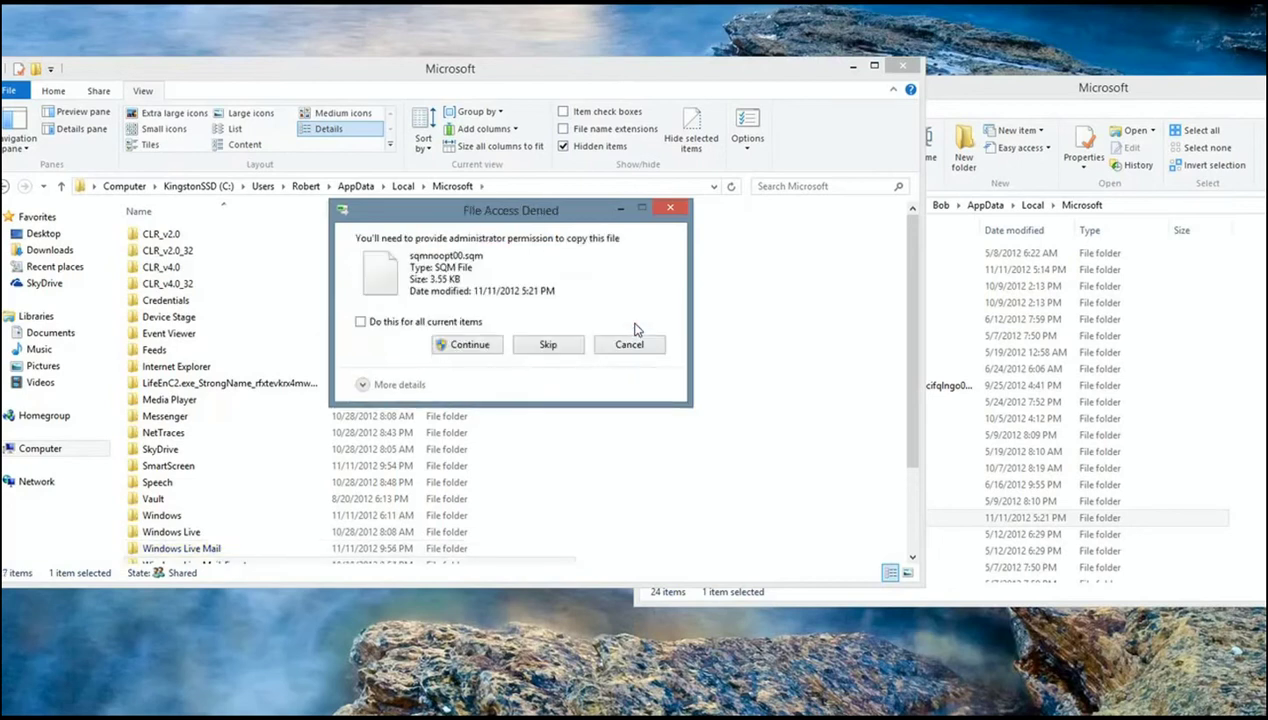
Grant administrator permission for sqmnoopt00.sqm so the 4,247-item copy finishes
click(469, 345)
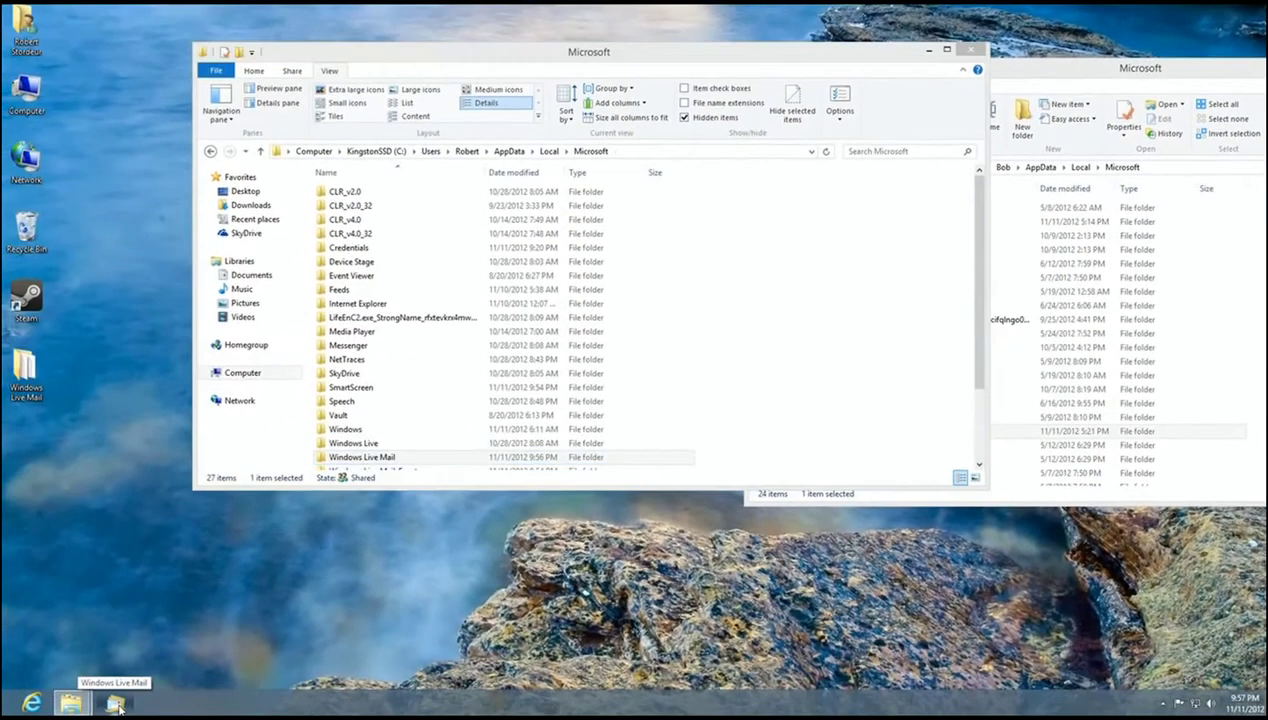
Relaunch Windows Live Mail and confirm the mail server logon with the account password
click(113, 702)
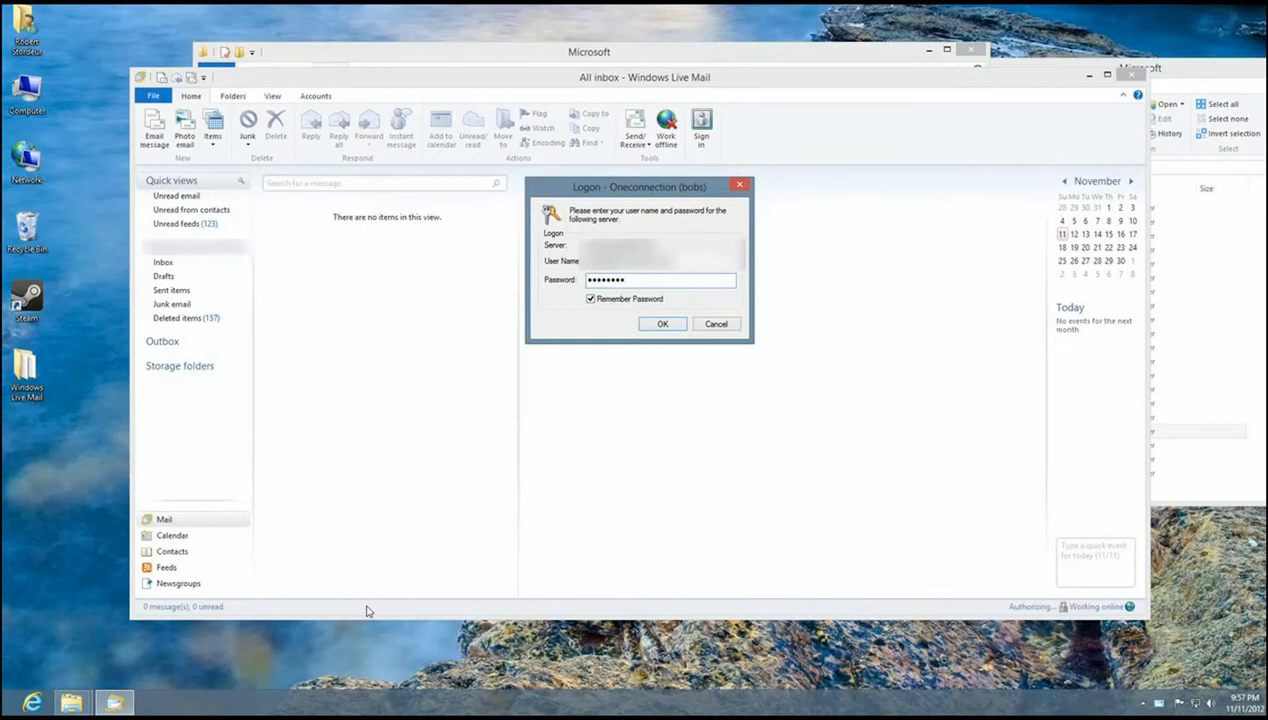
click(652, 325)
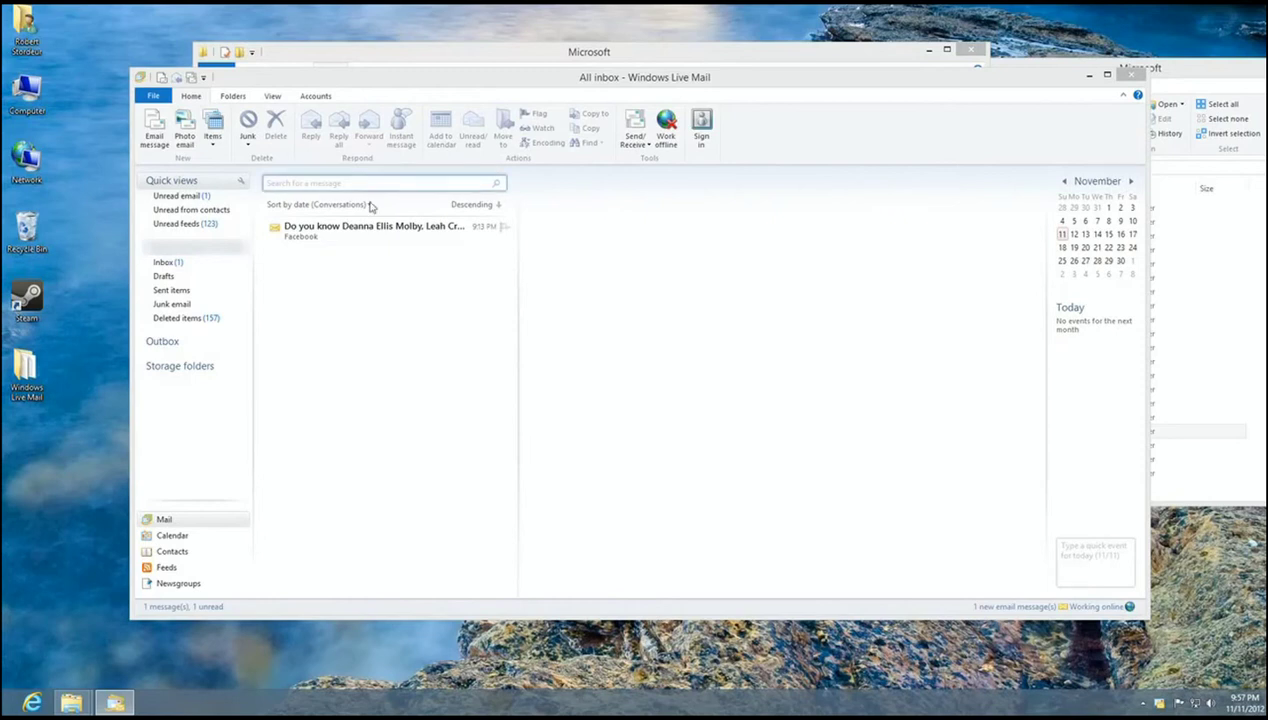
Select the Facebook message in the inbox and delete it from the Home ribbon
click(357, 236)
right_click(357, 236)
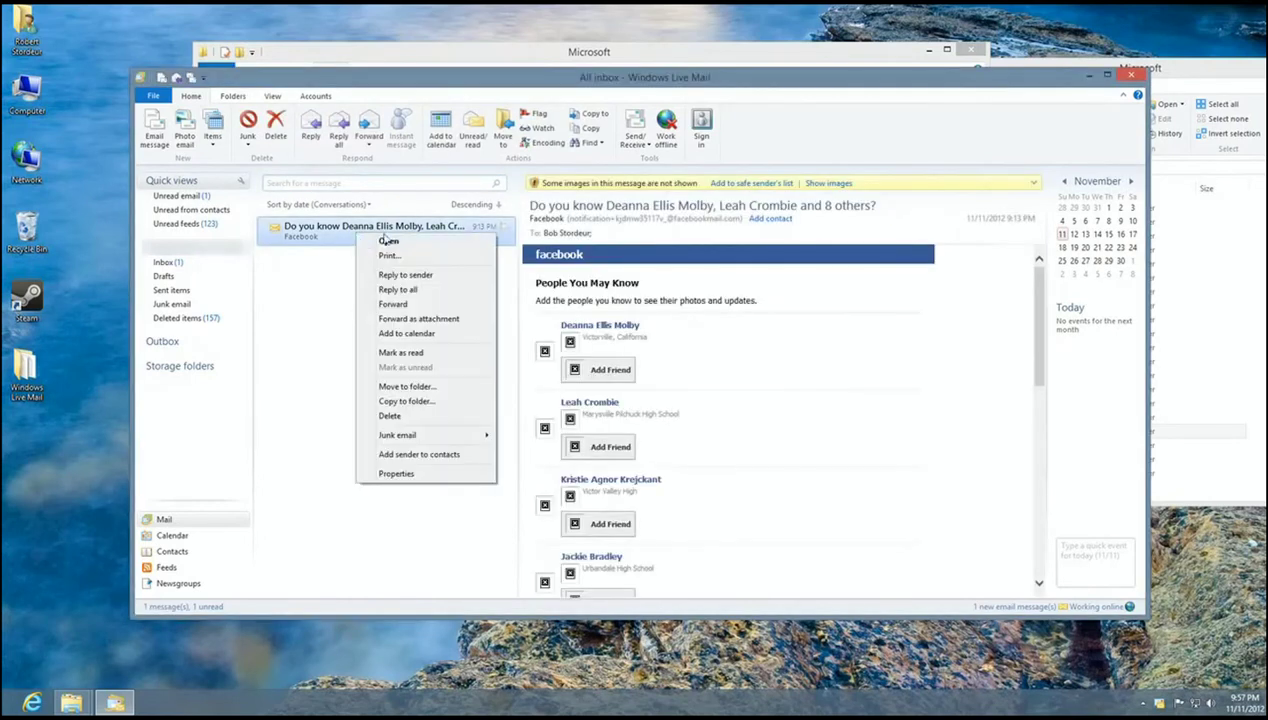
key(Escape)
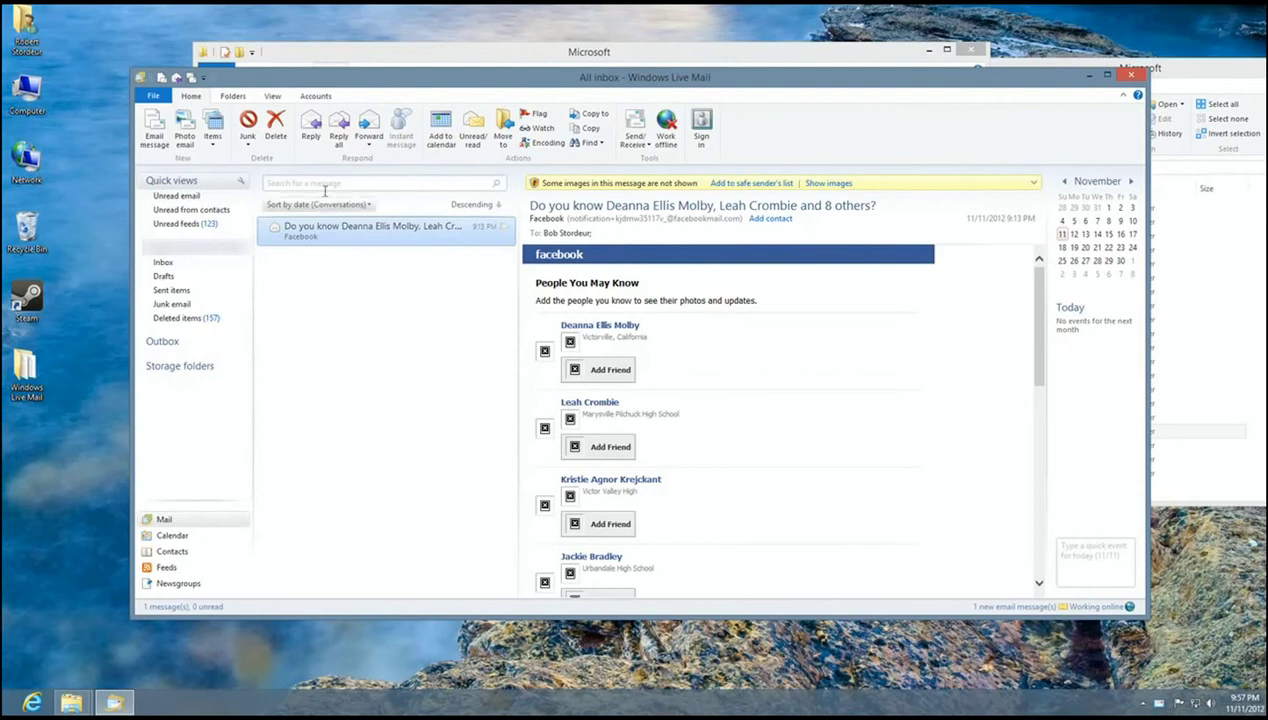
click(278, 136)
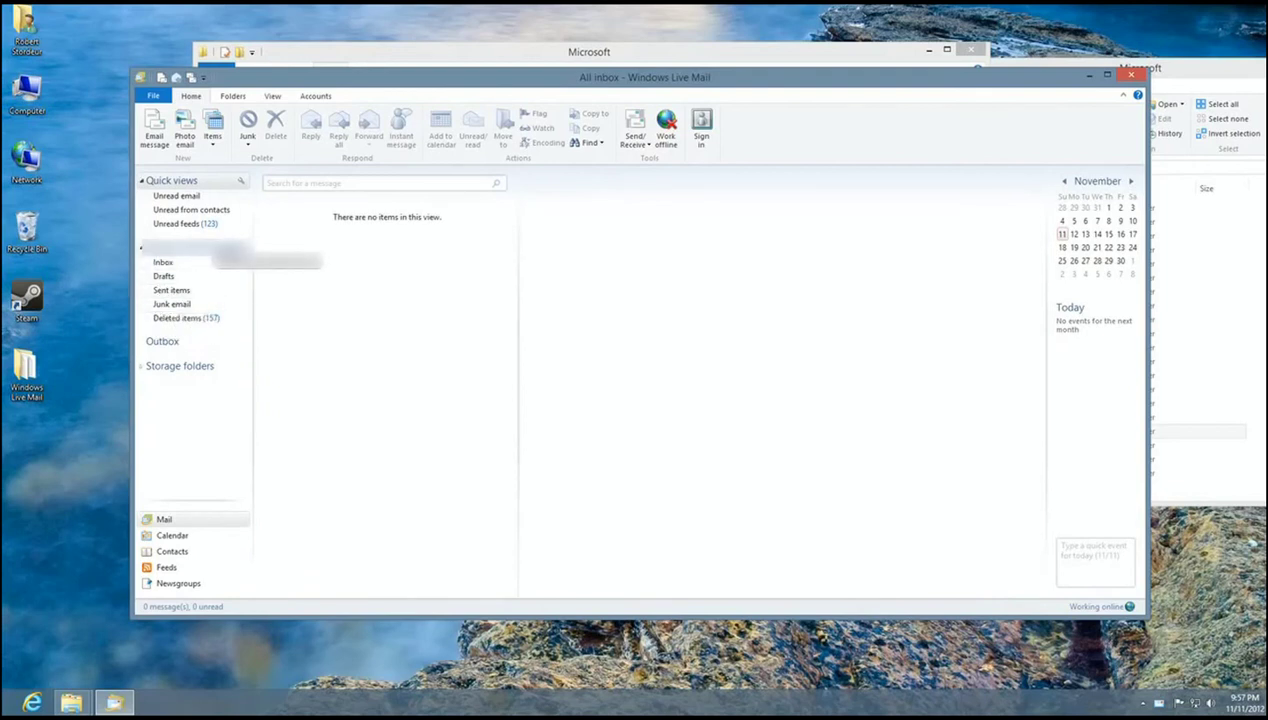
click(143, 368)
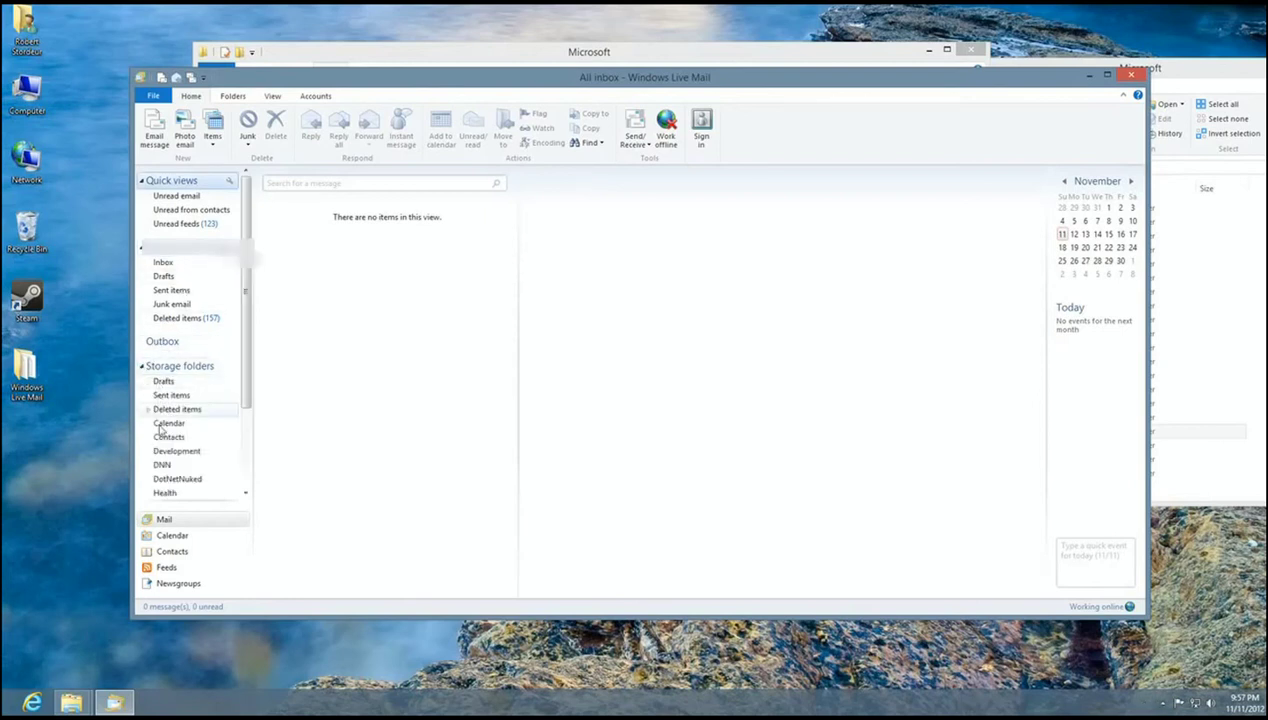
mouse_move(244, 408)
mouse_down()
mouse_move(246, 472)
mouse_move(246, 400)
mouse_up()
click(143, 368)
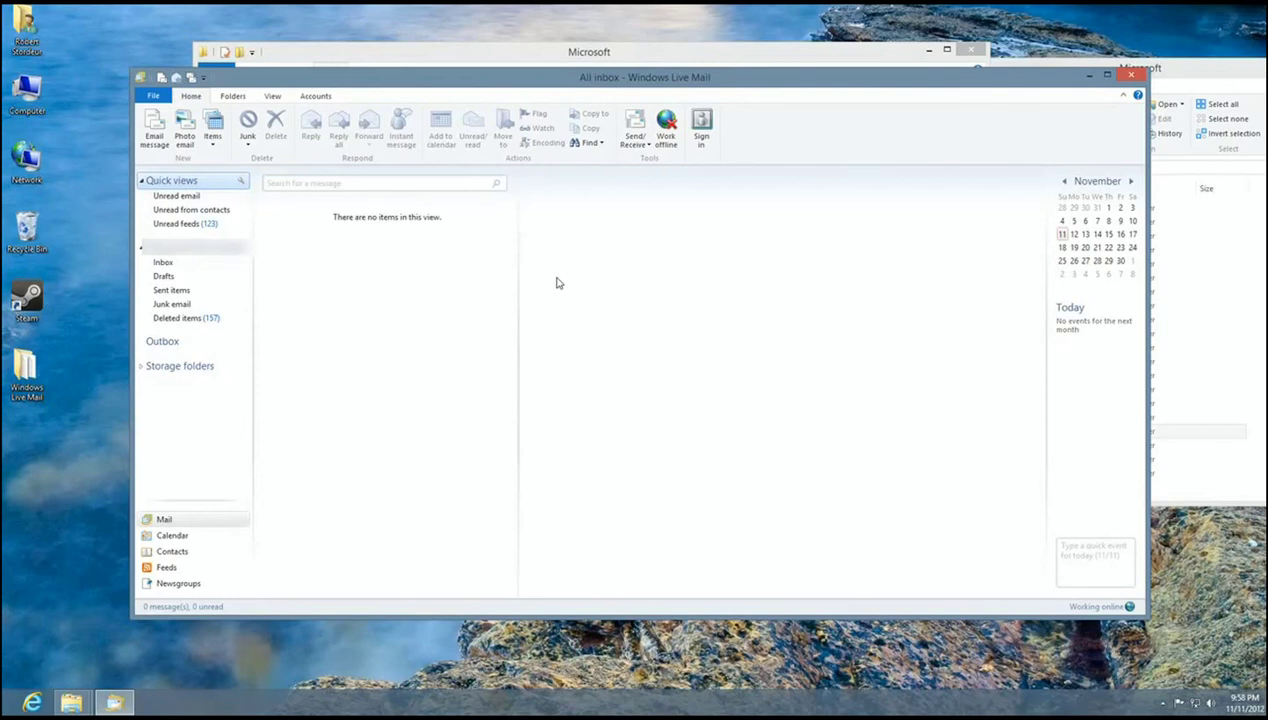
click(153, 95)
click(183, 211)
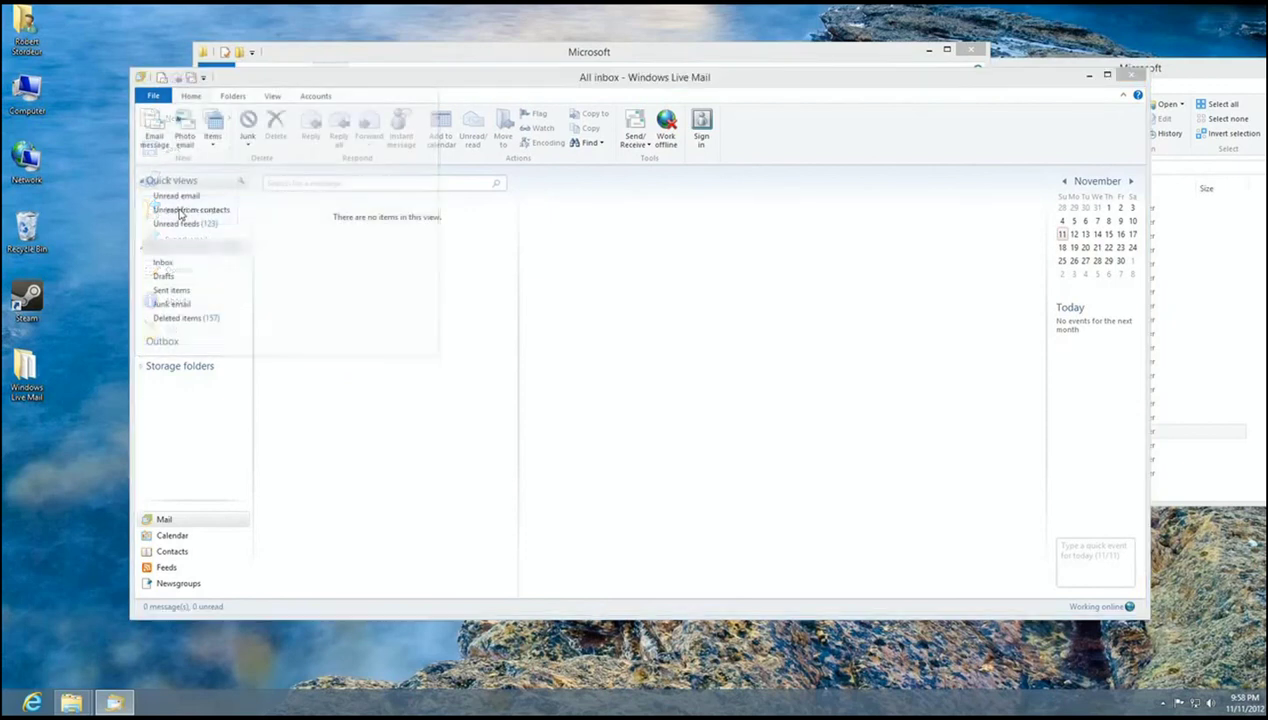
click(222, 171)
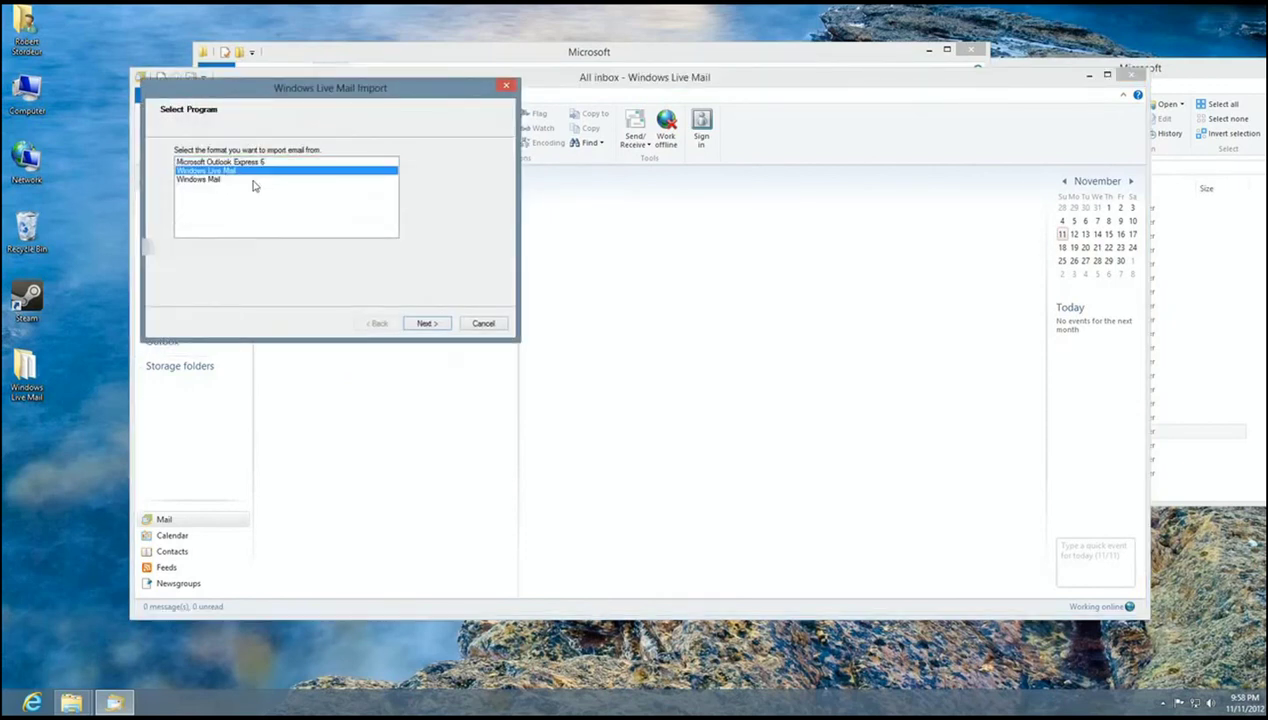
click(483, 324)
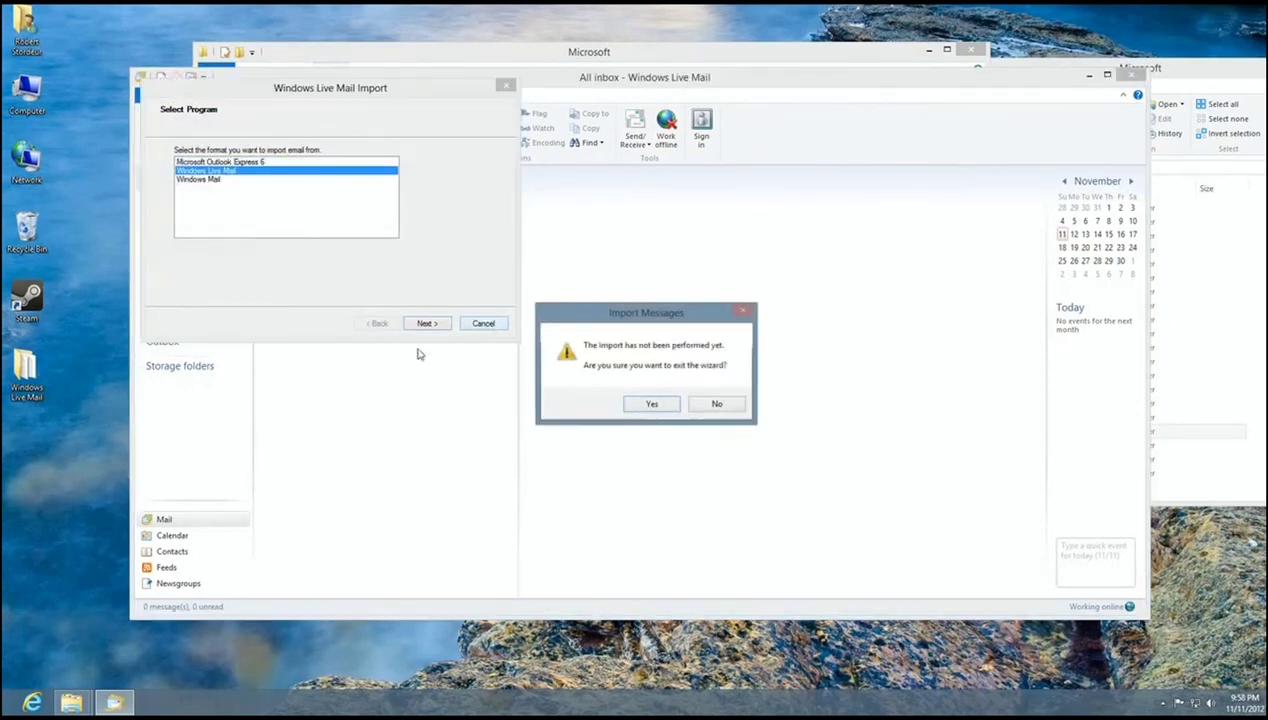
click(652, 404)
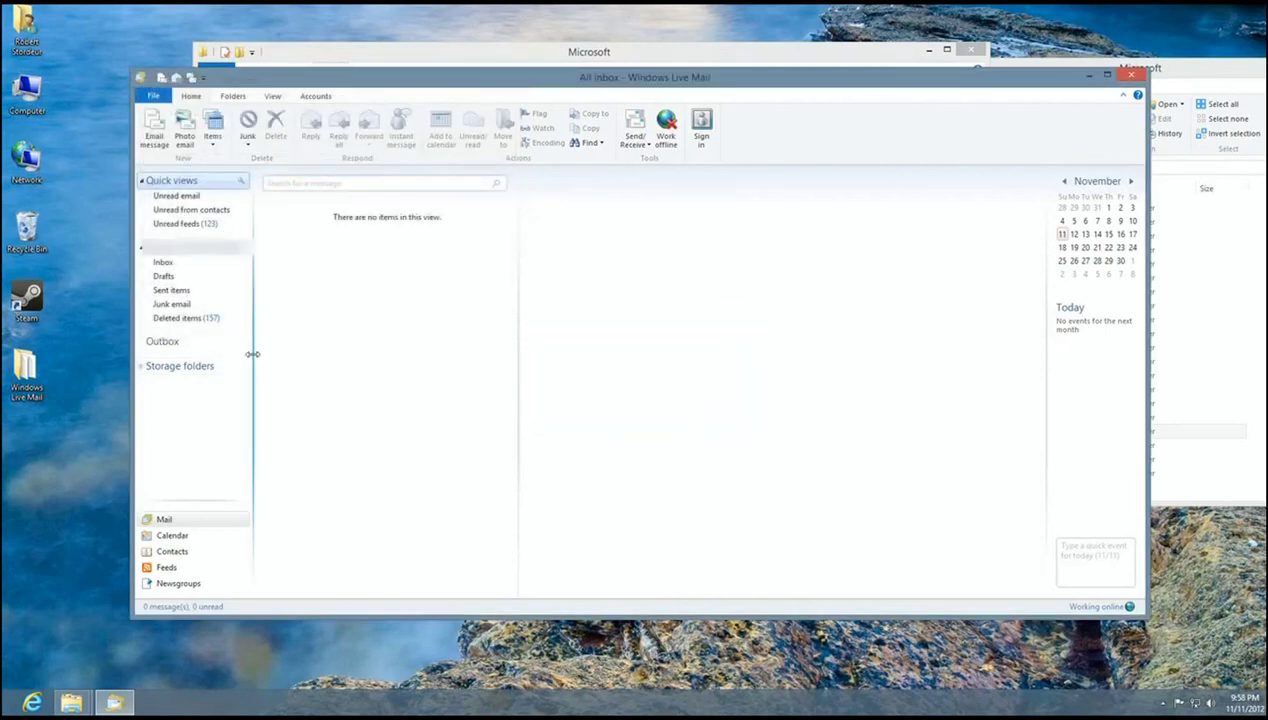